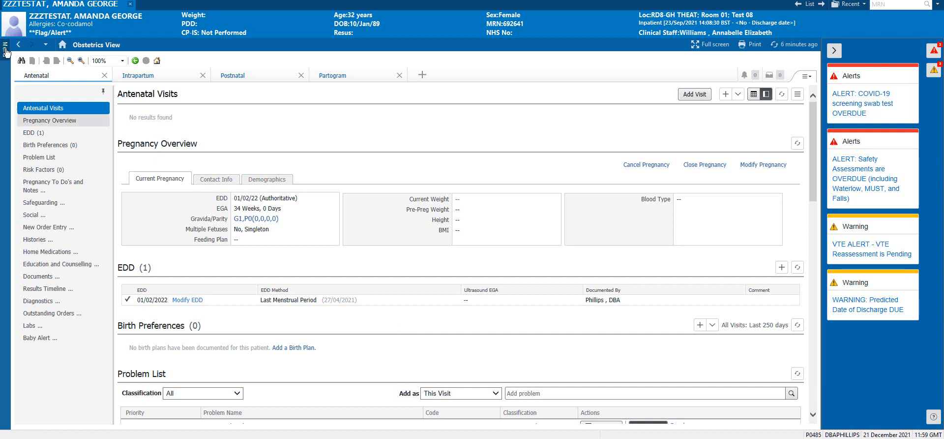
# Start a new note in the patient's Documentation and open the note customisation settings
pyautogui.moveTo(6, 51)
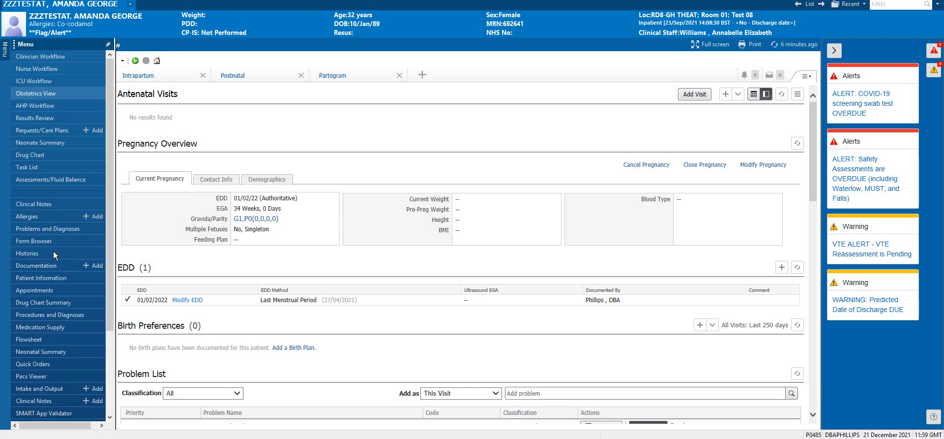
pyautogui.click(57, 264)
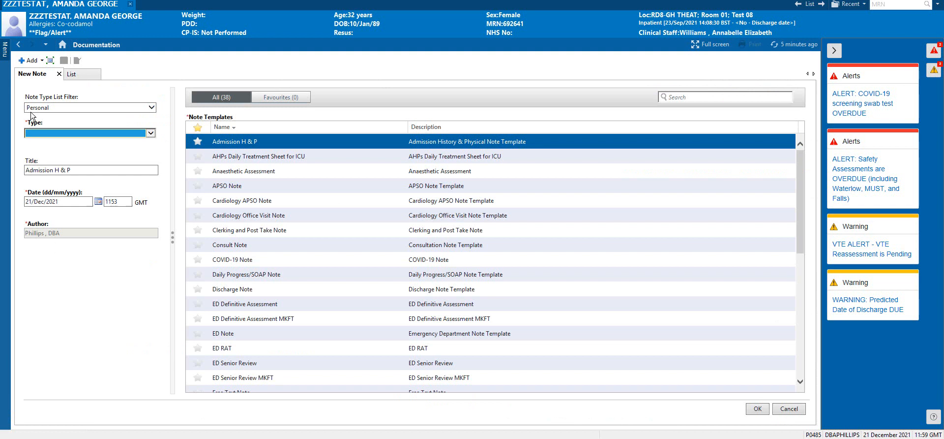
pyautogui.click(29, 61)
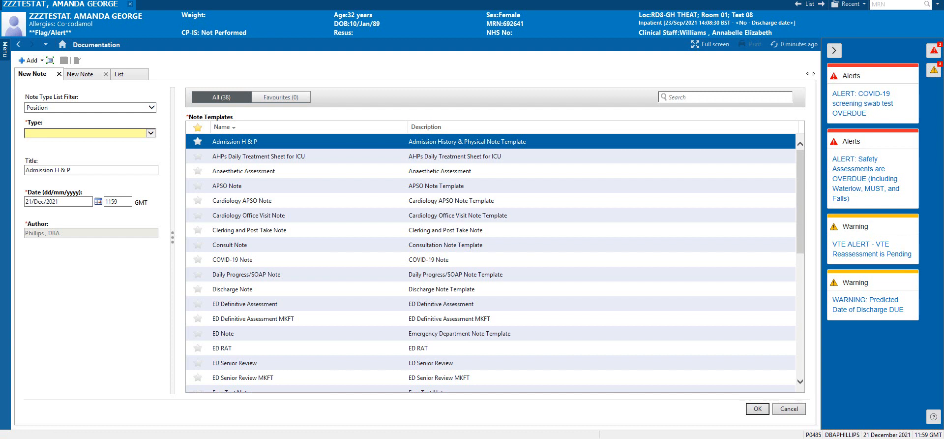
pyautogui.hotkey('alt', 'v')
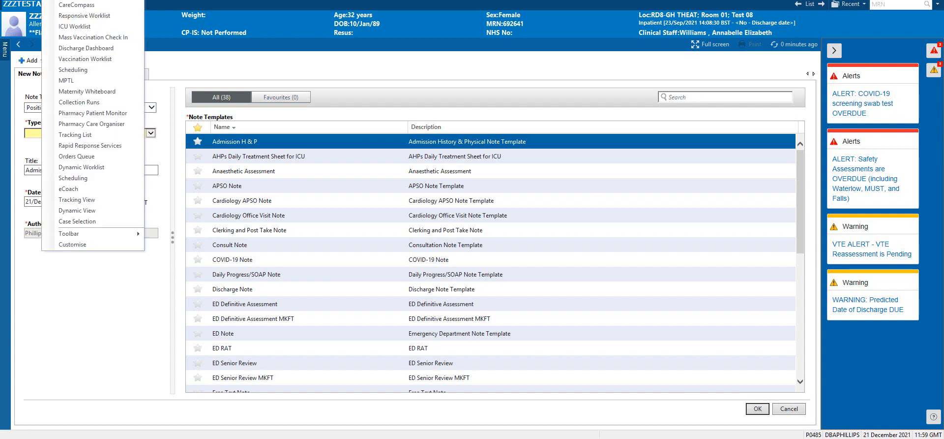
pyautogui.click(82, 244)
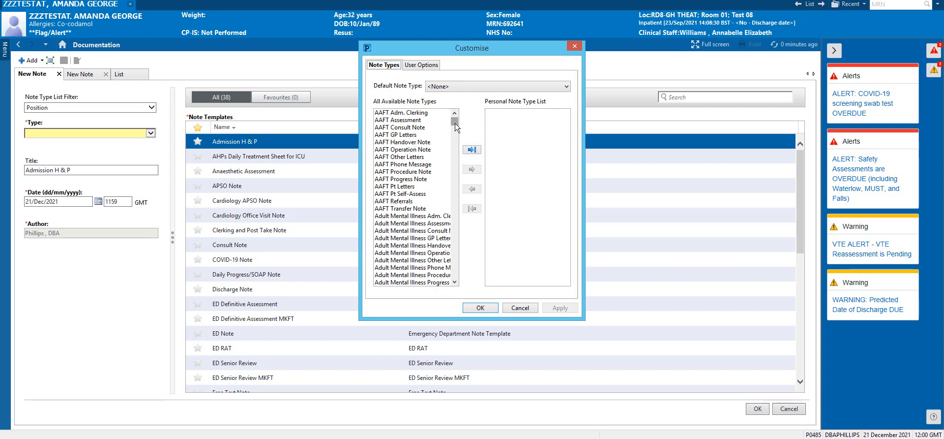
# Add Maternal Birth Preferences from the available note types to the personal note type list
pyautogui.moveTo(456, 123); pyautogui.dragTo(454, 224)
pyautogui.click(455, 281)
pyautogui.click(455, 281)
pyautogui.click(455, 281)
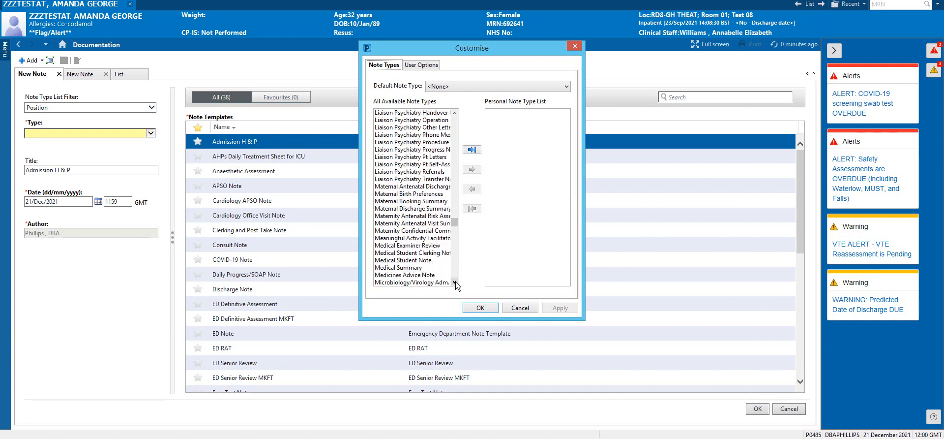
pyautogui.click(418, 194)
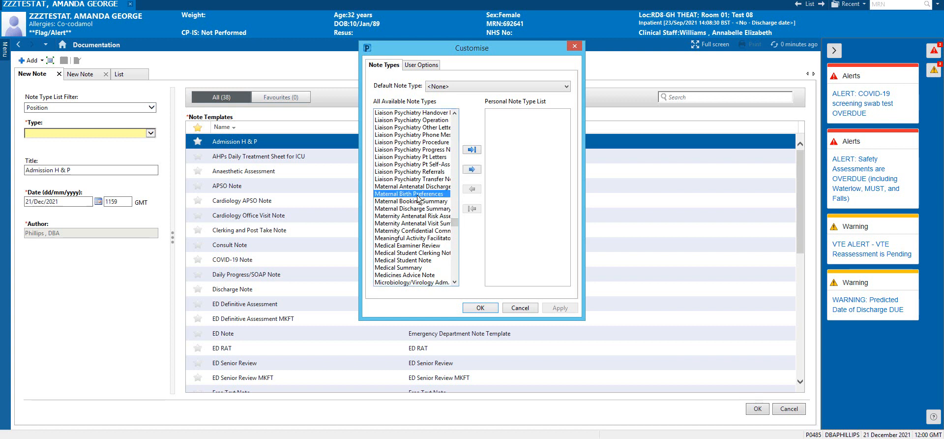
pyautogui.click(472, 170)
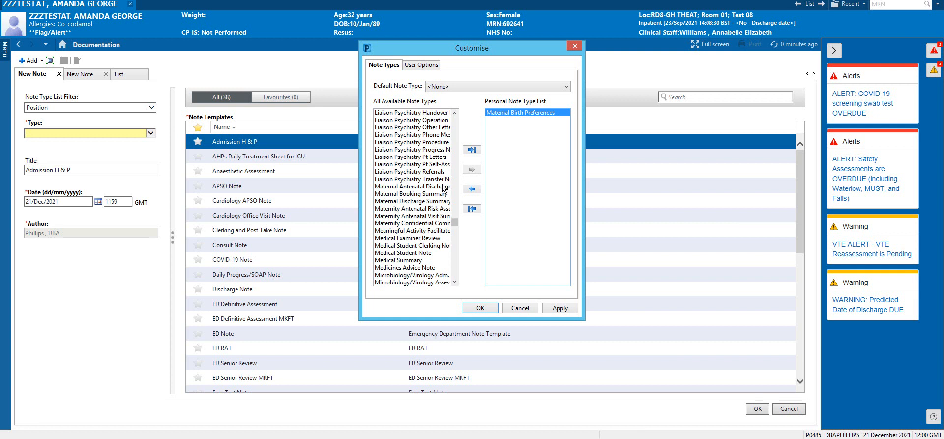
# Add Maternal Antenatal Discharge Summary, Maternal Booking Summary and Maternal Discharge Summary to the personal note type list
pyautogui.click(439, 187)
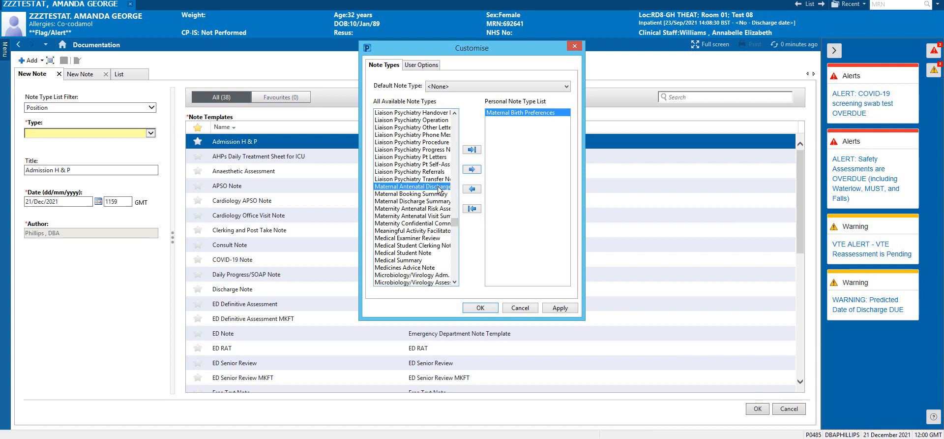
pyautogui.click(472, 169)
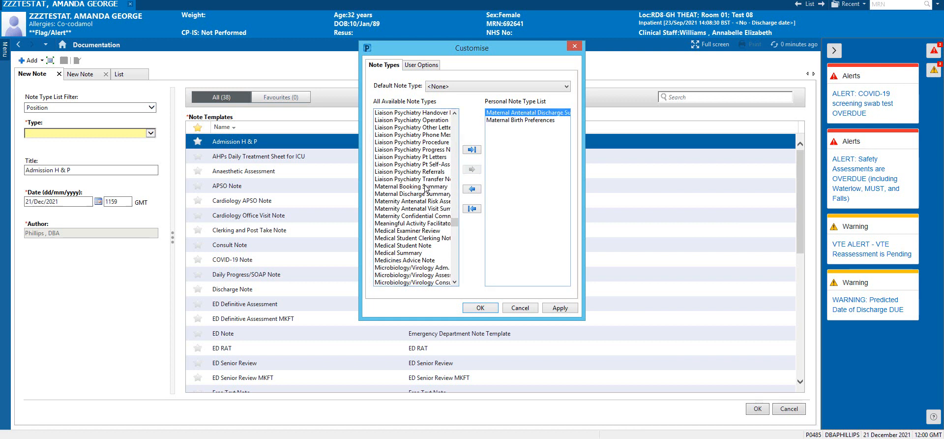
pyautogui.click(426, 187)
pyautogui.click(471, 169)
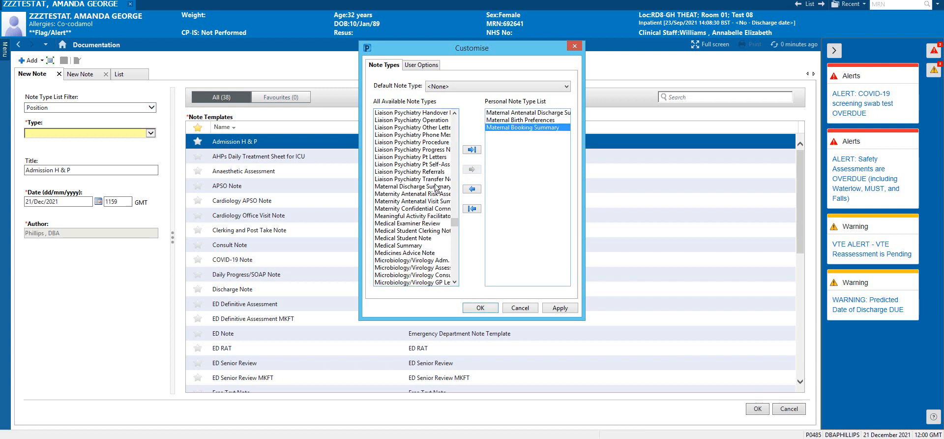
pyautogui.click(435, 187)
pyautogui.click(472, 170)
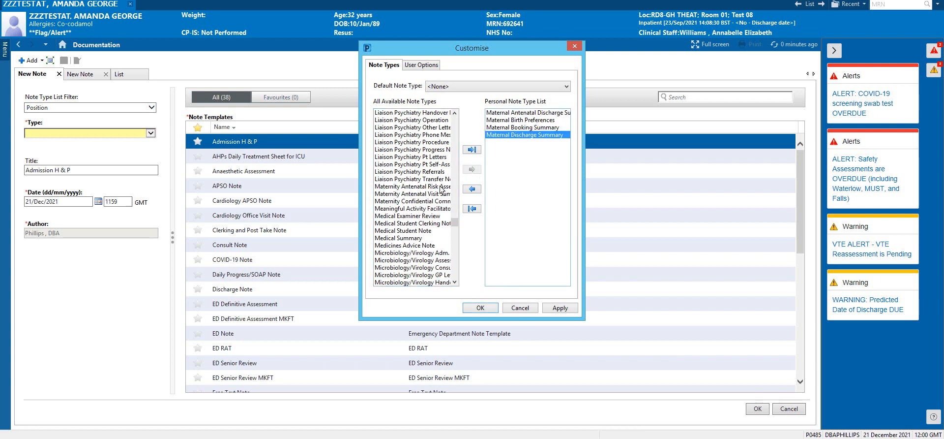
# Add Maternity Antenatal Risk Assessment, Maternity Antenatal Visit Summary and Maternity Confidential Communique to the personal note type list
pyautogui.click(440, 187)
pyautogui.click(472, 170)
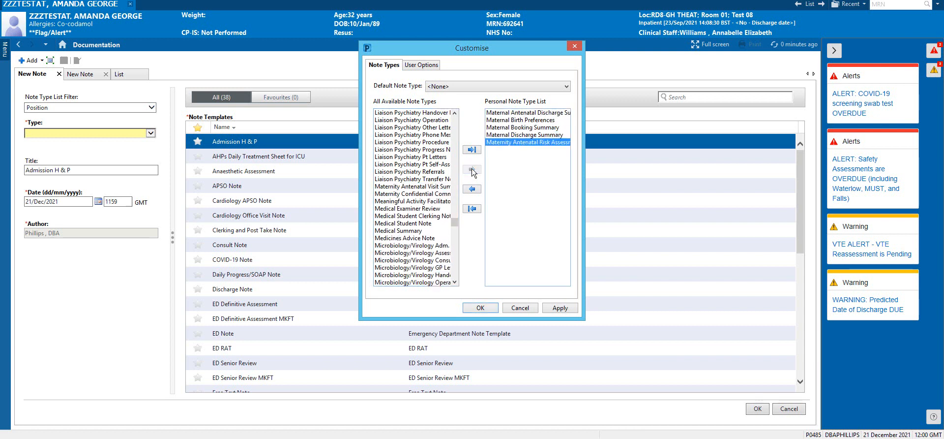
pyautogui.click(443, 186)
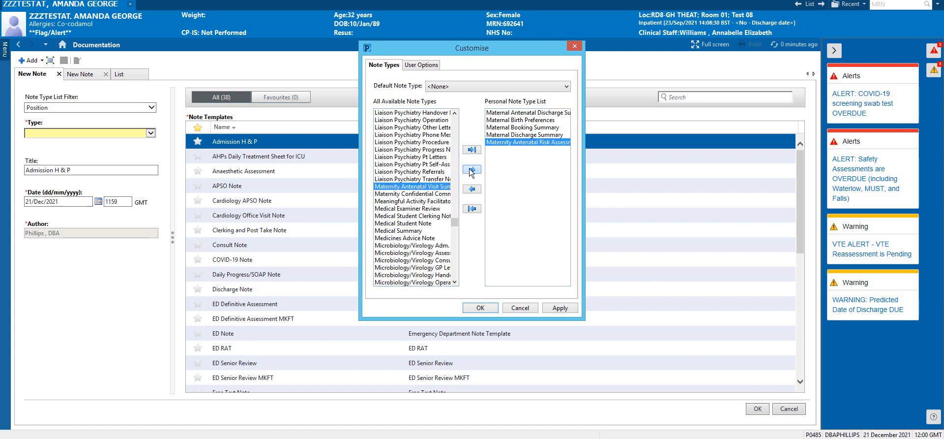
pyautogui.click(472, 170)
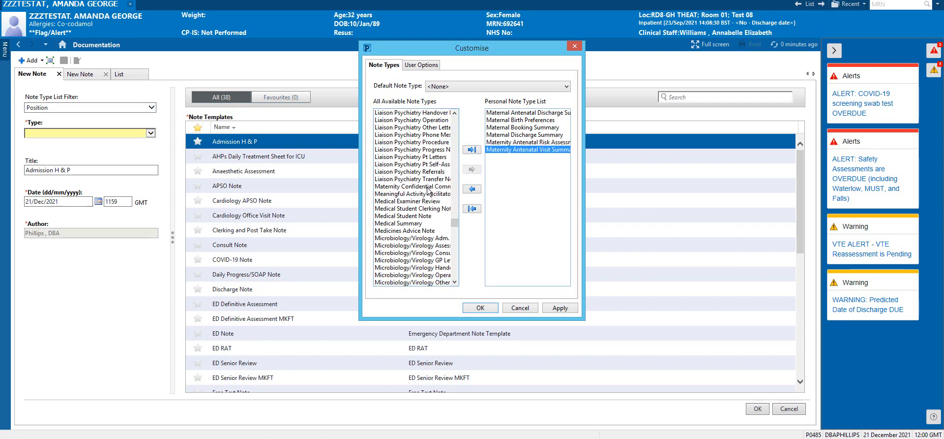
pyautogui.click(427, 187)
pyautogui.click(472, 170)
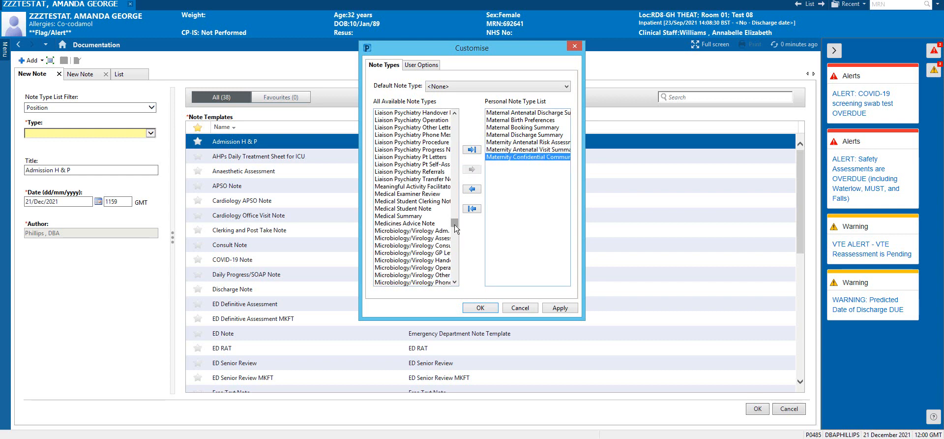
# Add Obstetrics Progress Note to the personal note type list and save the customisation
pyautogui.moveTo(454, 224); pyautogui.dragTo(456, 240)
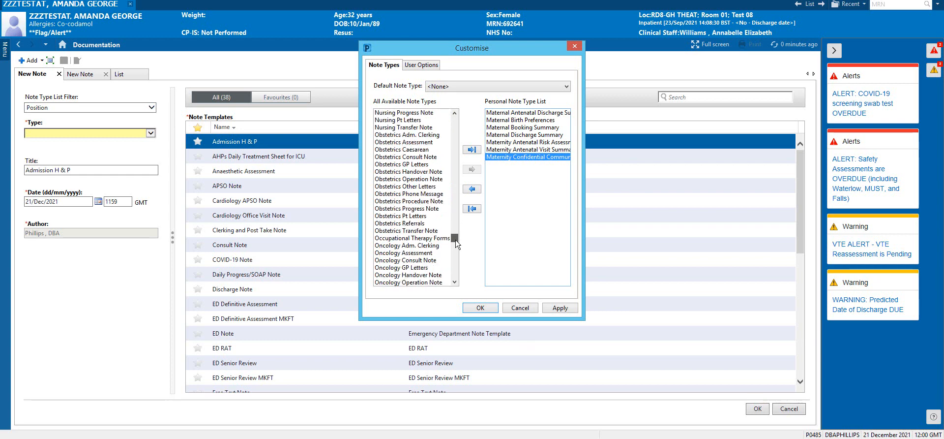
pyautogui.click(423, 209)
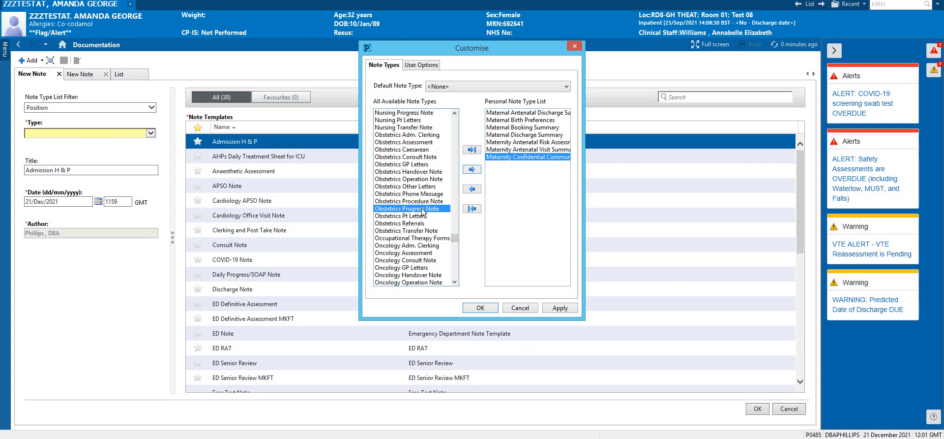
pyautogui.click(470, 170)
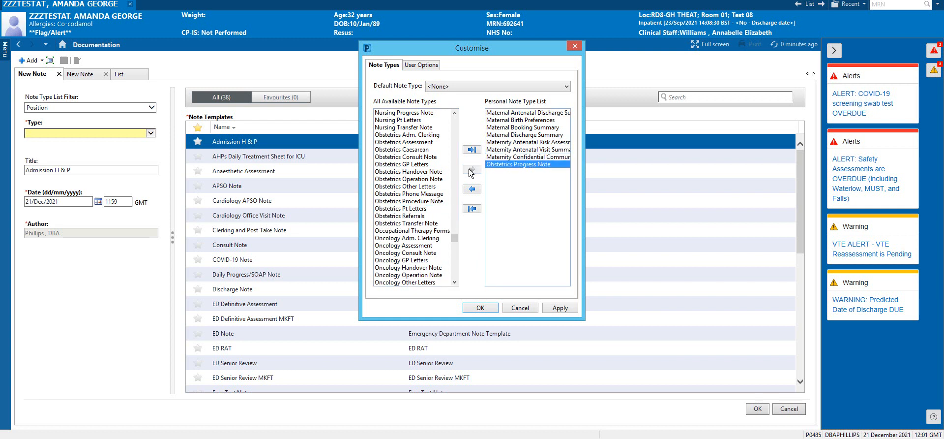
pyautogui.click(570, 305)
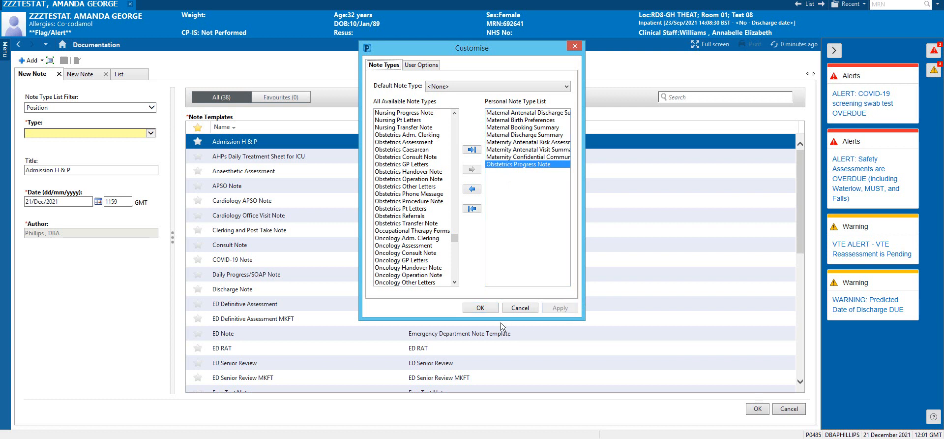
pyautogui.click(480, 309)
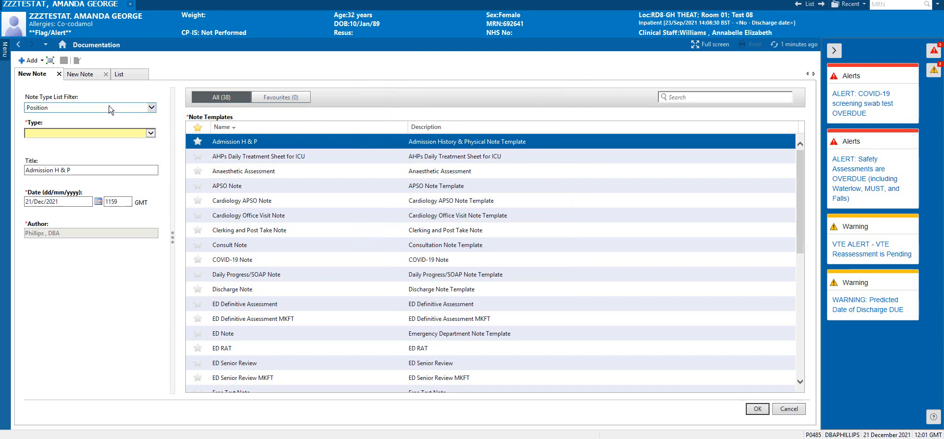
# Filter the new note's types by Personal and check which note types are offered
pyautogui.click(152, 111)
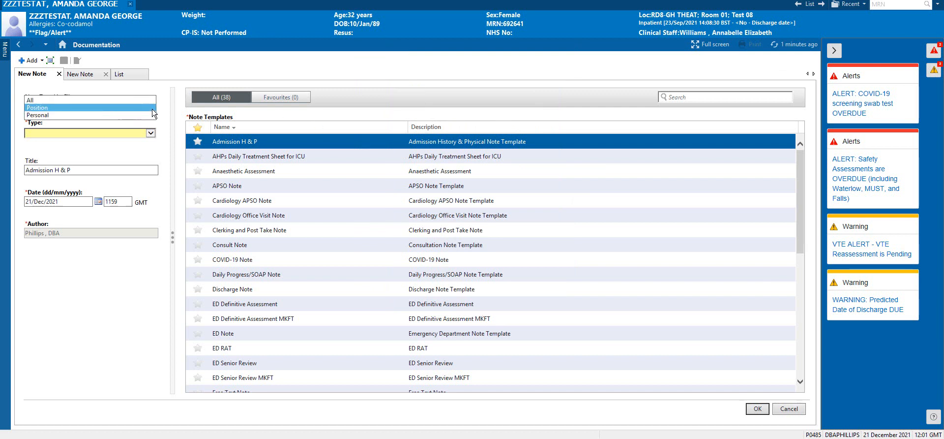
pyautogui.click(54, 116)
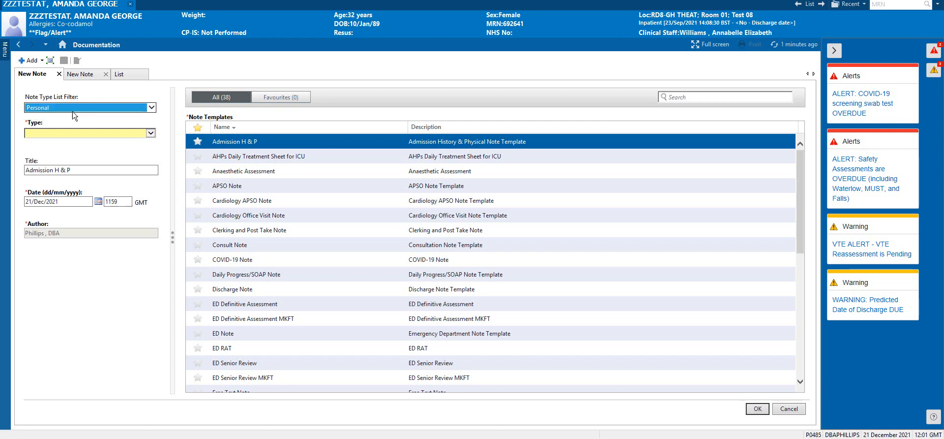
pyautogui.click(152, 133)
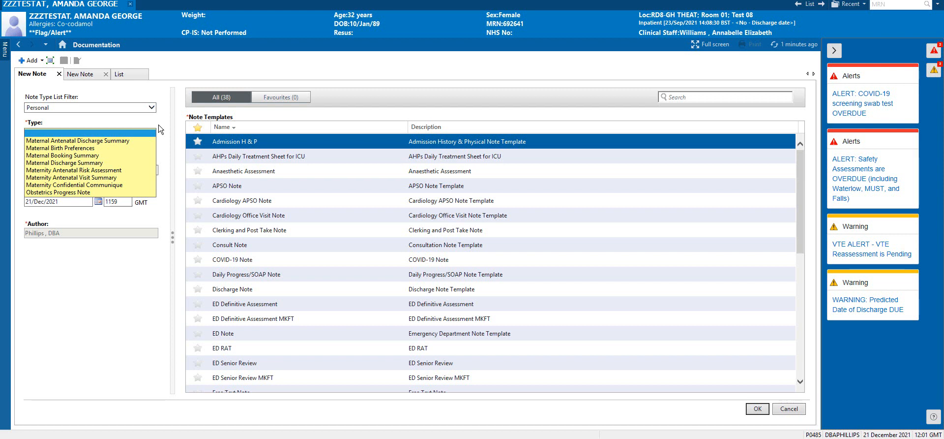
pyautogui.click(159, 125)
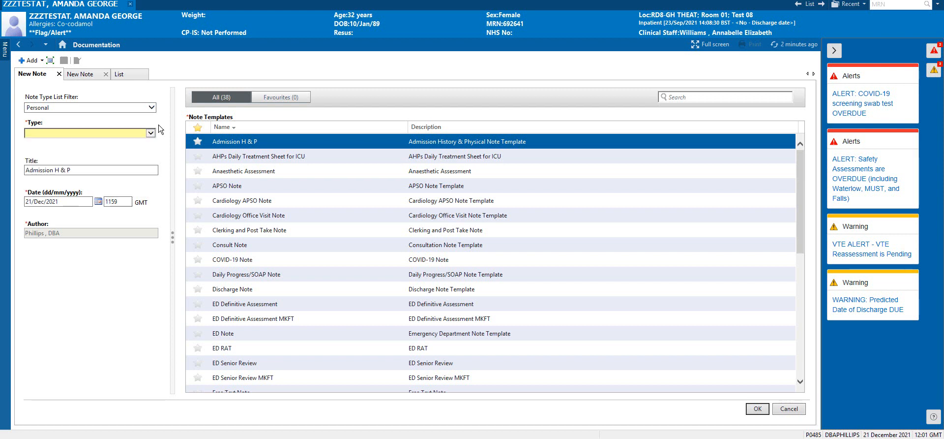
# Return to the Obstetrics View and show the forms offered for Birth Preferences
pyautogui.click(20, 41)
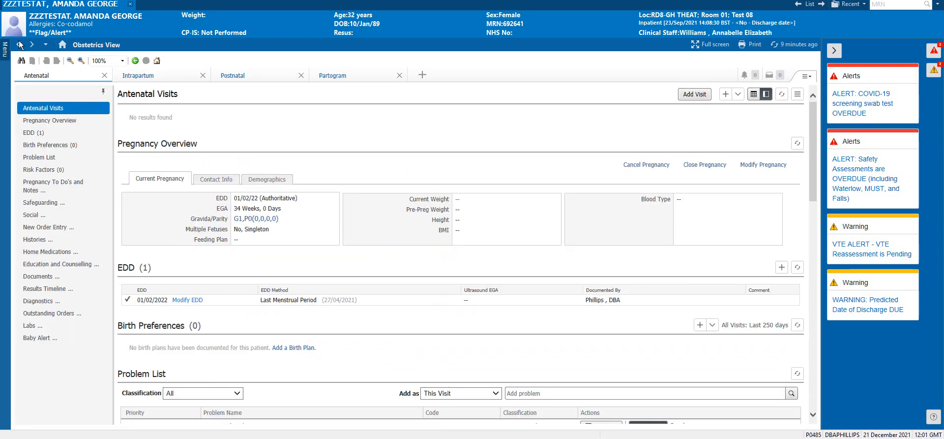
pyautogui.click(6, 51)
pyautogui.scroll(-3, 291, 256)
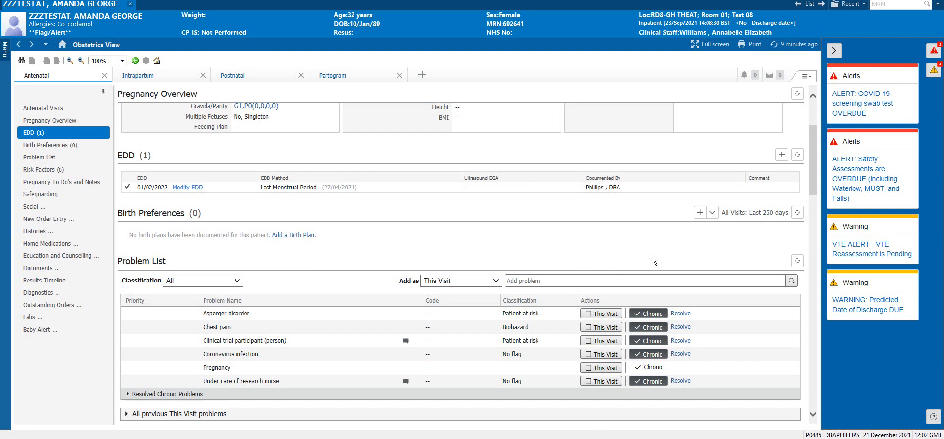
pyautogui.click(713, 213)
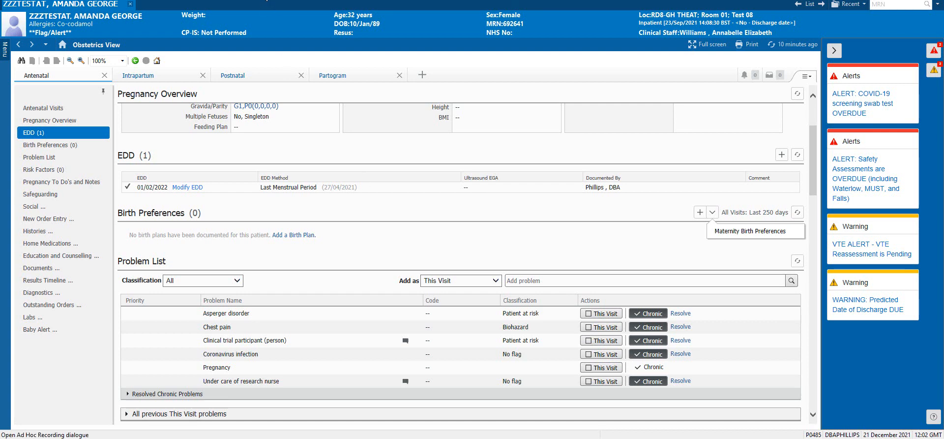
# View the Maternity folder's forms in Ad Hoc Recording, then close it without recording any
pyautogui.click(266, 5)
pyautogui.click(172, 64)
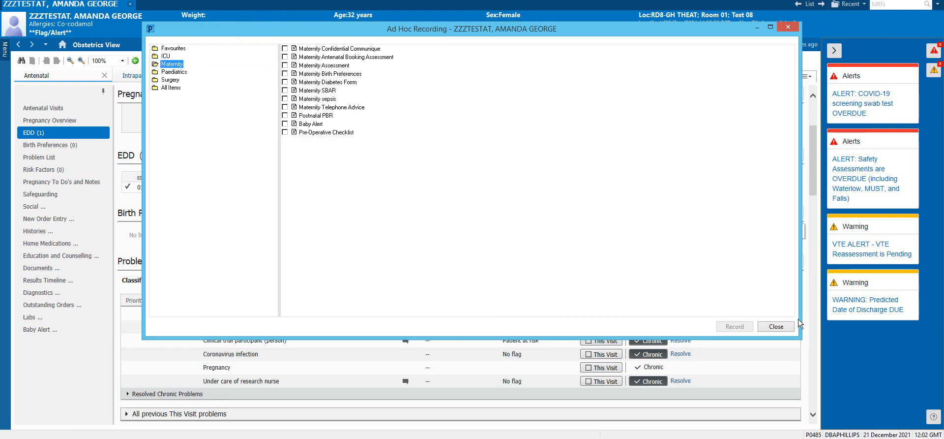
pyautogui.click(783, 326)
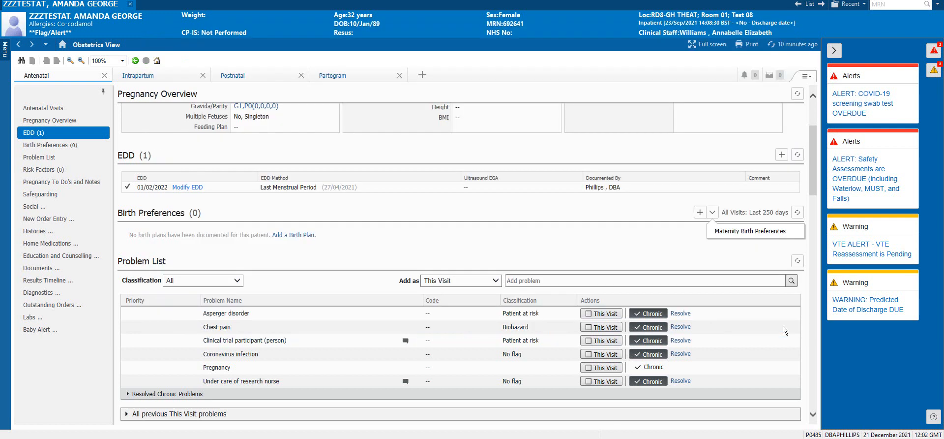
# Start a birth plan and enter the patient's preferred name and the birth partner's name with the relationship husband
pyautogui.click(285, 236)
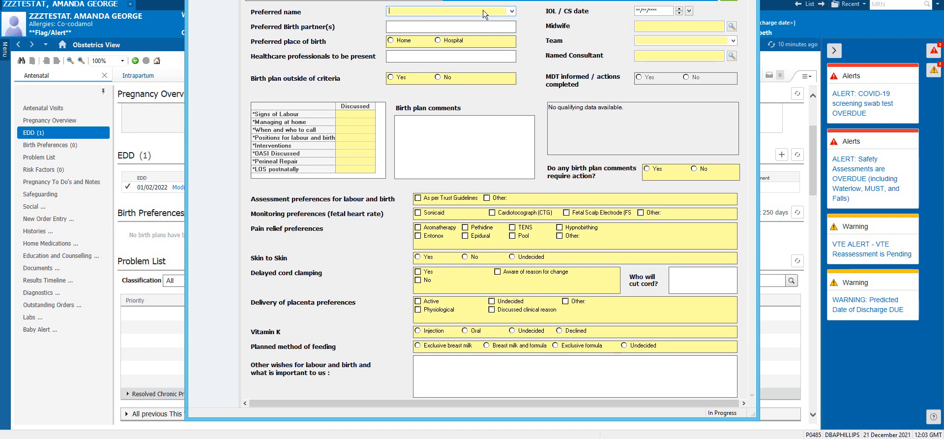
pyautogui.write('Mandy')
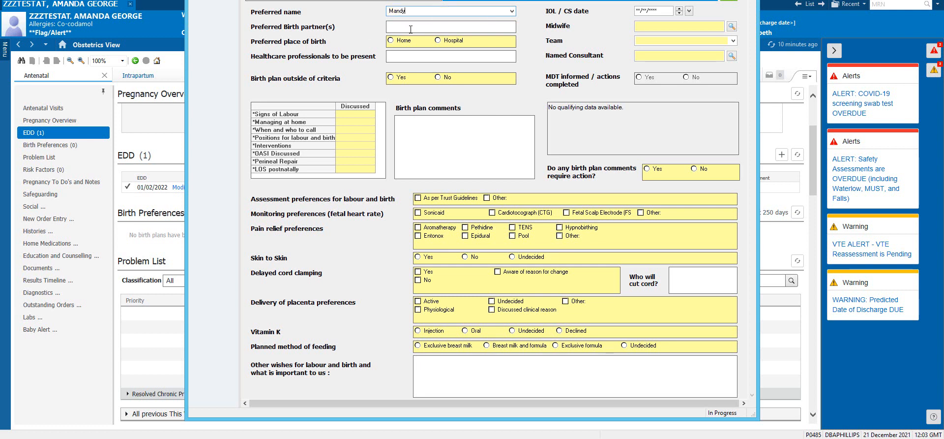
pyautogui.click(411, 28)
pyautogui.write('Terry husband')
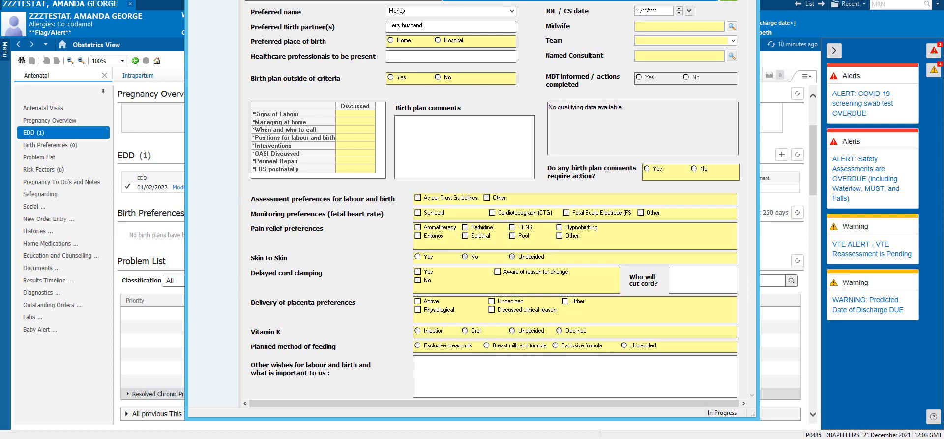
# Set the preferred place of birth to Hospital and enter "Don't mind" for the healthcare professionals to be present
pyautogui.click(437, 40)
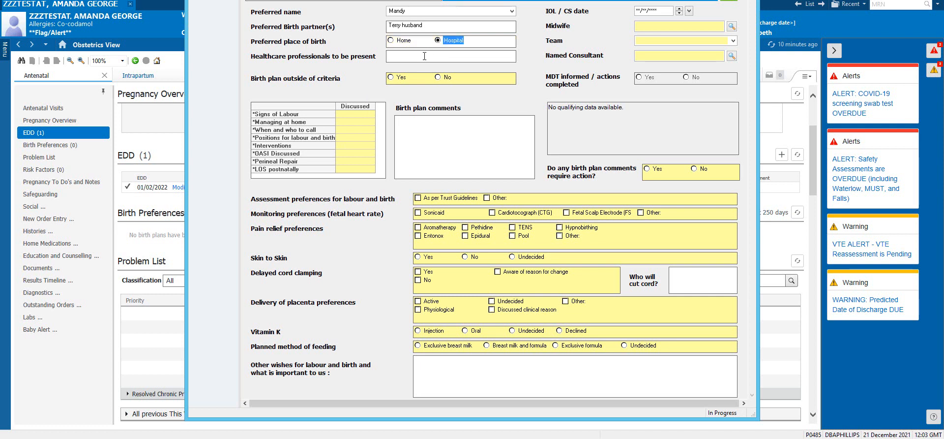
pyautogui.click(424, 56)
pyautogui.write("Don't mind")
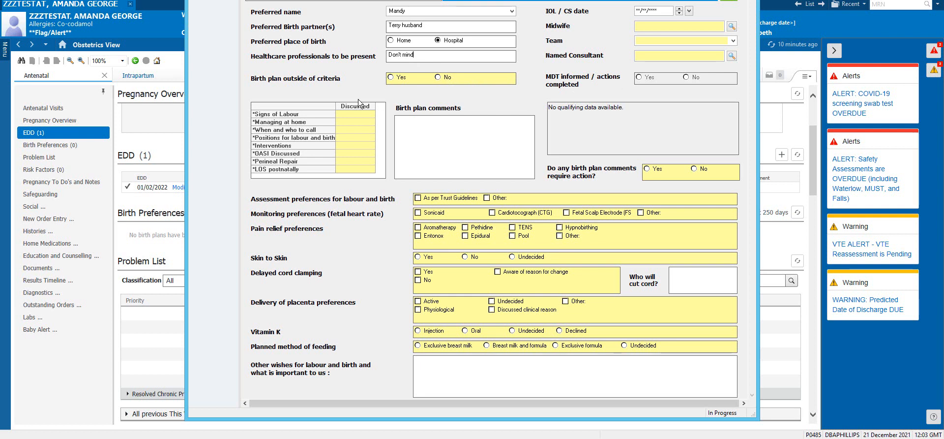
# Mark the birth plan as outside of criteria and set MDT informed / actions completed to Yes
pyautogui.click(438, 78)
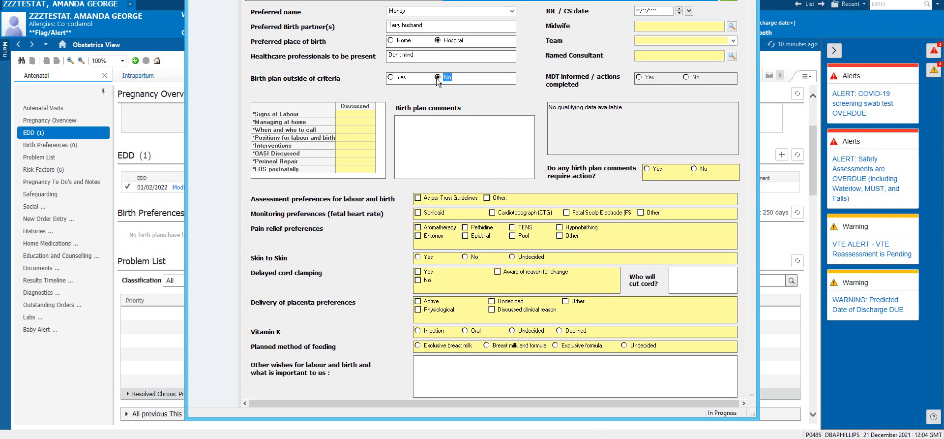
pyautogui.click(390, 77)
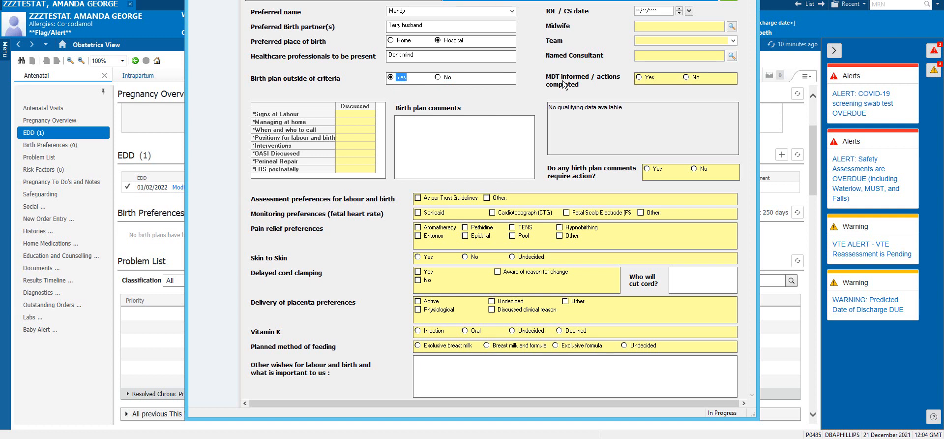
pyautogui.click(639, 78)
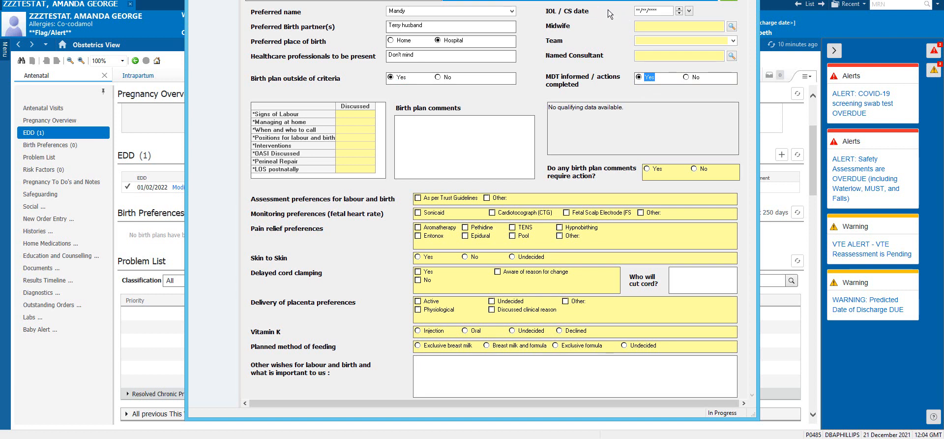
# Assign the midwife by name, set the team to Saxon, and enter the named consultant
pyautogui.click(659, 27)
pyautogui.write('Ravel')
pyautogui.press('Return')
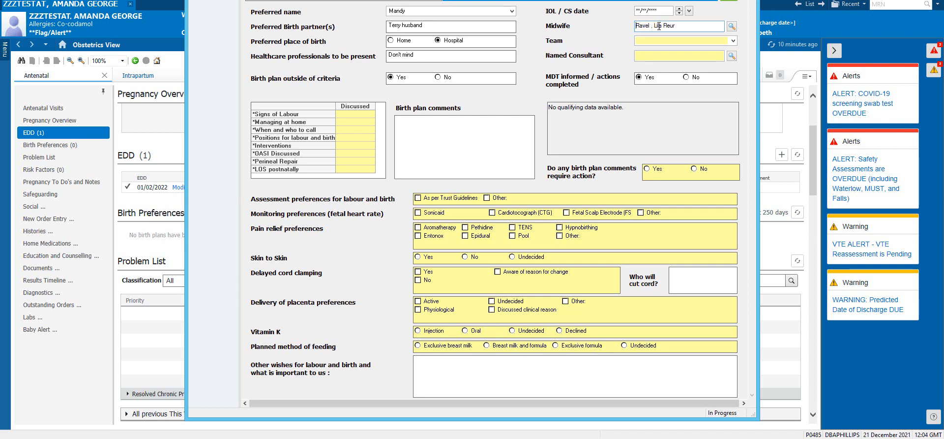
pyautogui.click(653, 40)
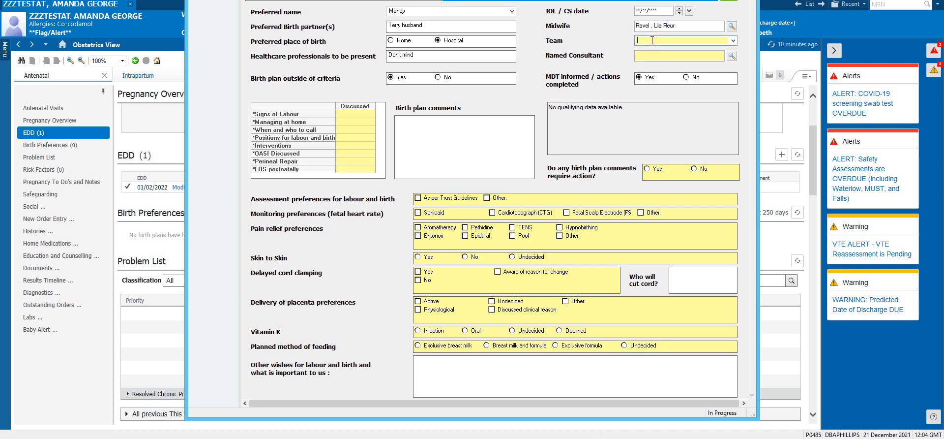
pyautogui.click(735, 41)
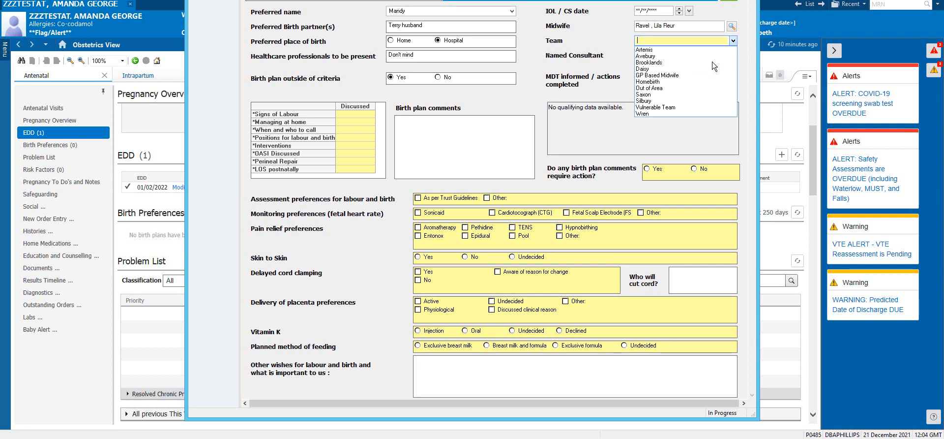
pyautogui.click(661, 95)
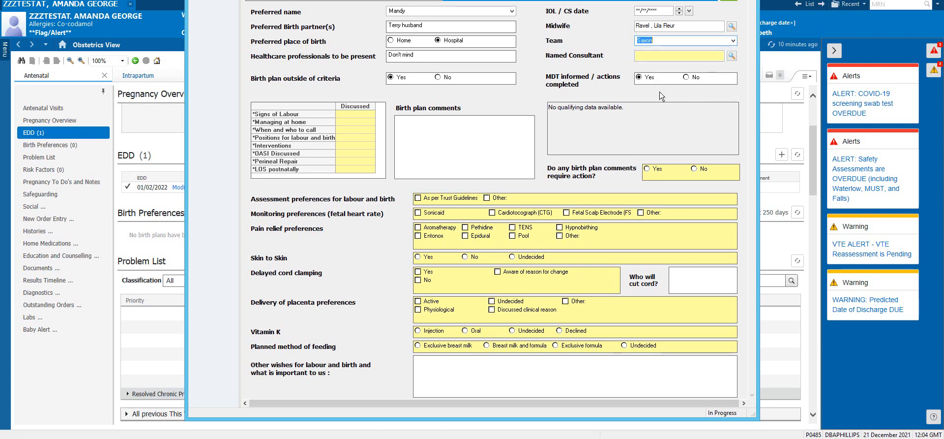
pyautogui.click(664, 56)
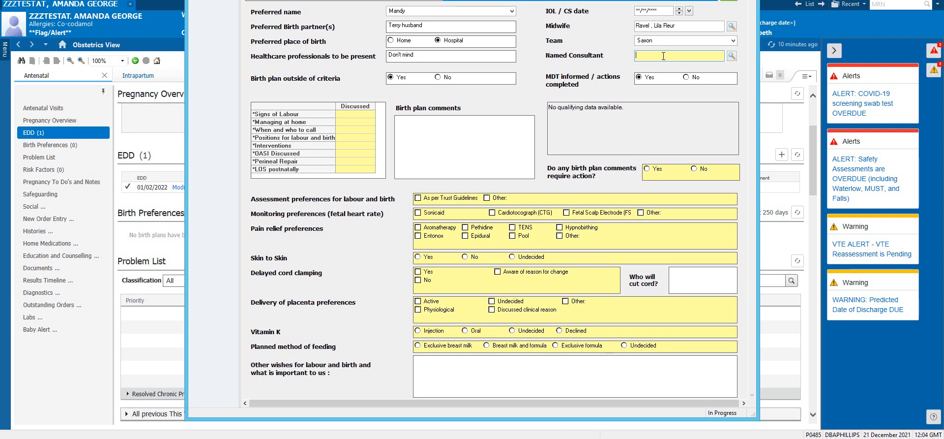
pyautogui.write('GUpta, NA')
pyautogui.press('Return')
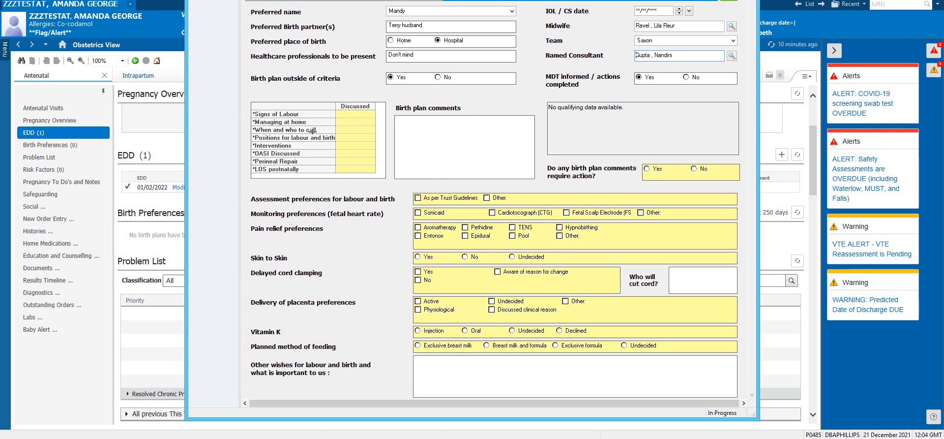
# Mark all the birth plan topics as discussed, from Signs of Labour through LOS postnatally
pyautogui.click(356, 114)
pyautogui.click(356, 119)
pyautogui.click(356, 129)
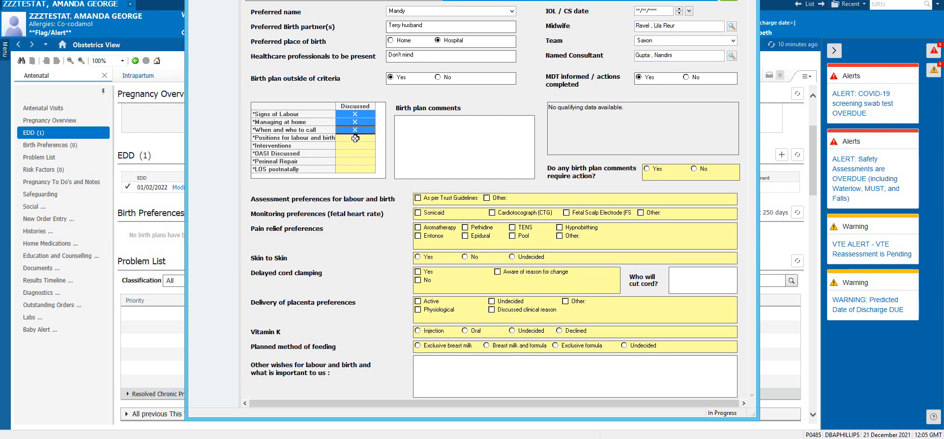
pyautogui.click(355, 138)
pyautogui.click(355, 145)
pyautogui.click(355, 153)
pyautogui.click(355, 161)
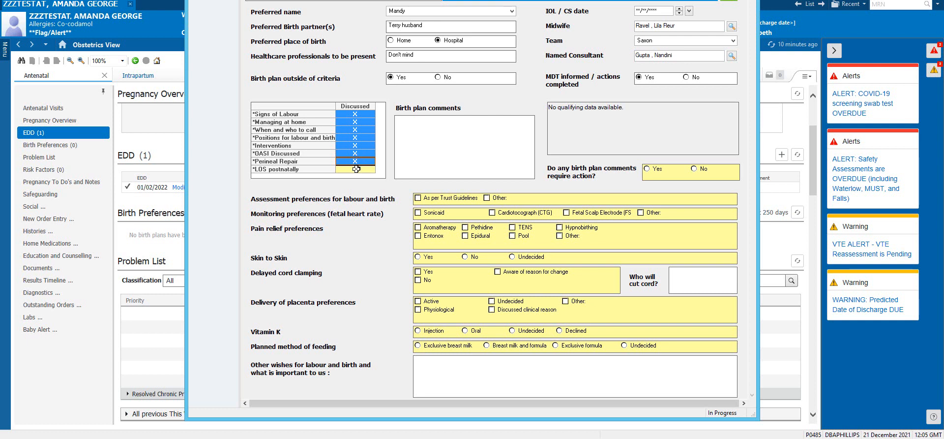
pyautogui.click(356, 169)
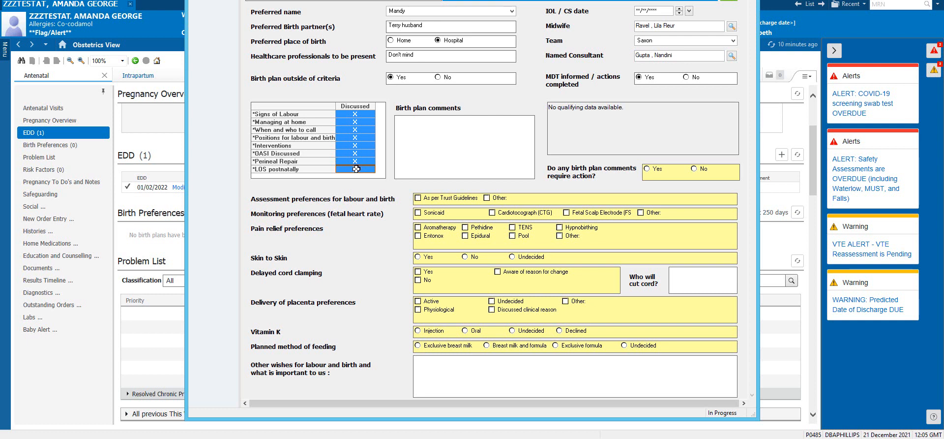
# Enter the birth plan comment "Document extra details discussed here" with no action required, and set assessment preferences to As per Trust Guidelines
pyautogui.click(421, 125)
pyautogui.write('Document extra details discussed here')
pyautogui.click(694, 168)
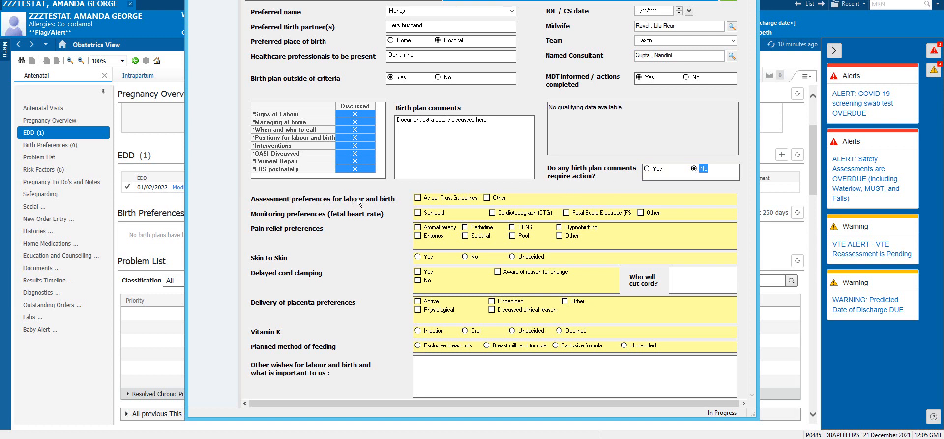
pyautogui.click(418, 198)
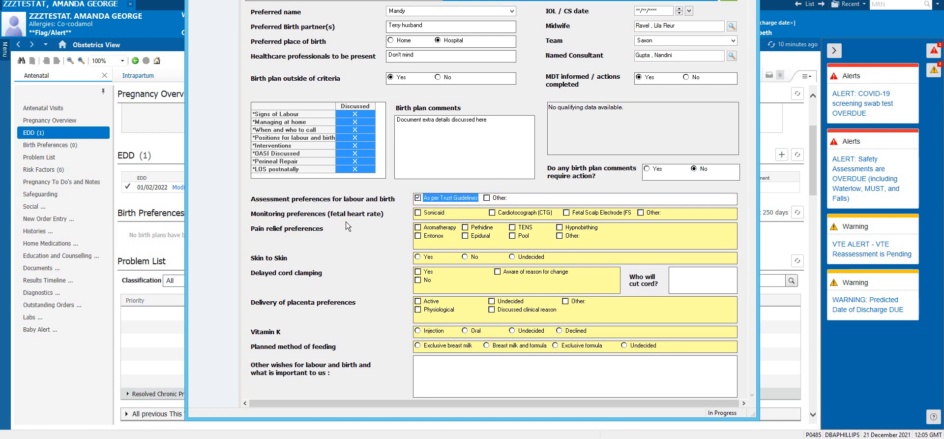
pyautogui.click(419, 213)
pyautogui.click(492, 213)
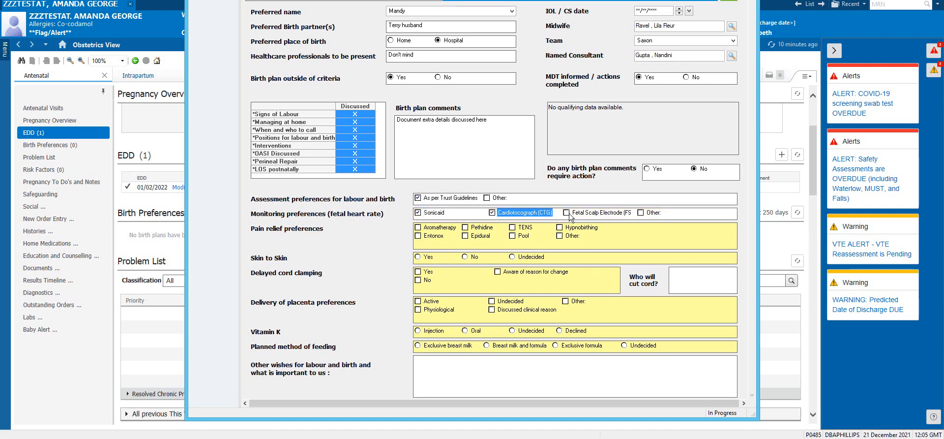
pyautogui.click(566, 213)
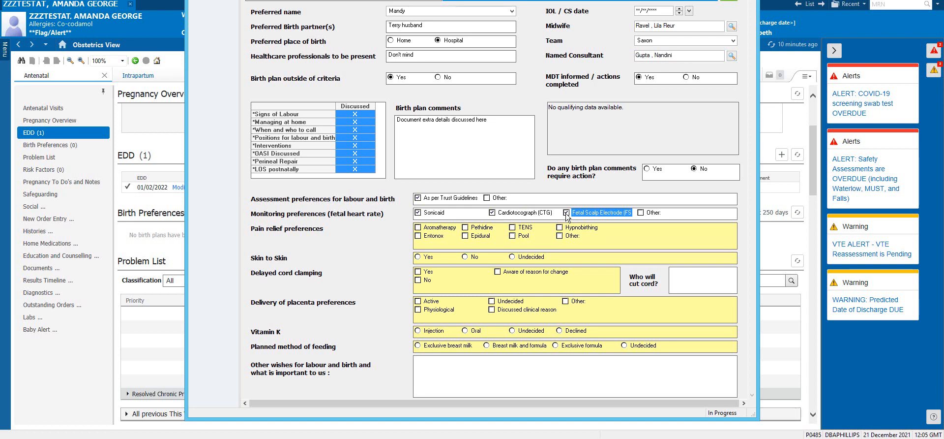
pyautogui.click(566, 212)
pyautogui.click(492, 213)
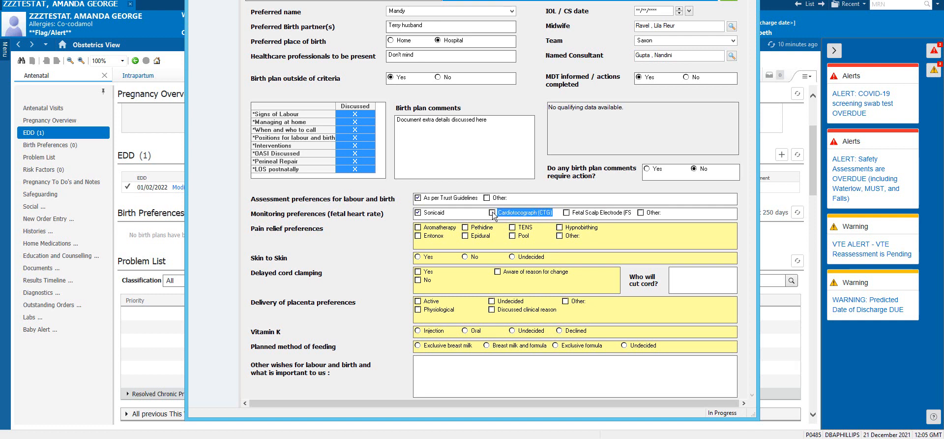
pyautogui.click(418, 213)
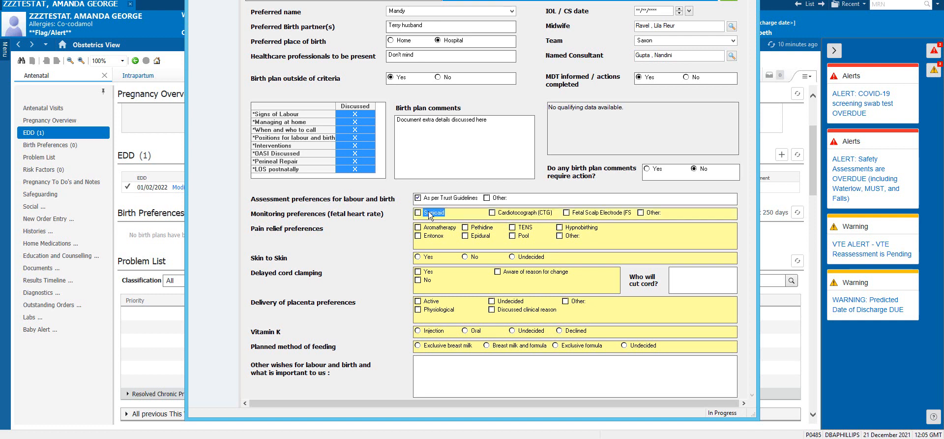
# Record the fetal heart rate monitoring preference as Other with the text "only if absolutely necessary"
pyautogui.click(640, 212)
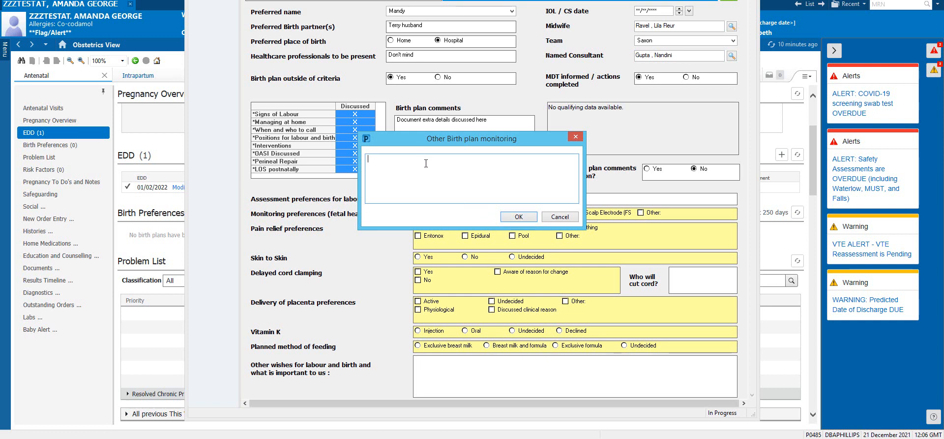
pyautogui.write('only if absolutely necessary')
pyautogui.click(524, 217)
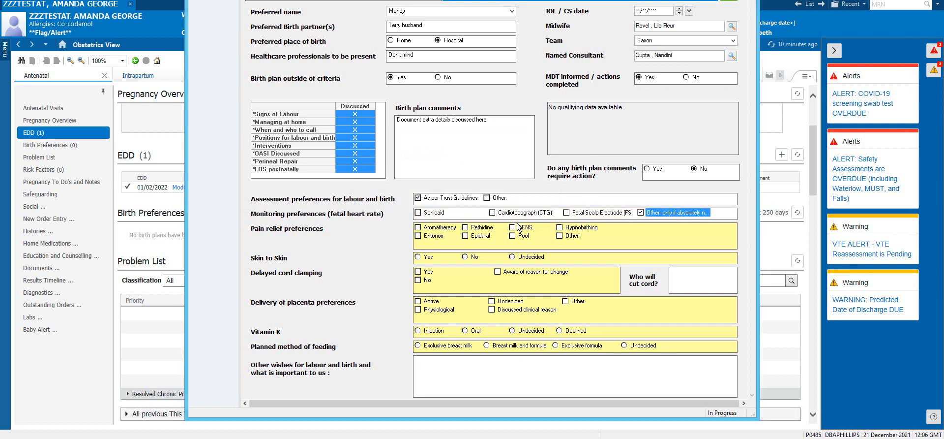
# Choose Epidural and Pethidine as pain relief preferences and set Skin to Skin to Undecided
pyautogui.click(467, 235)
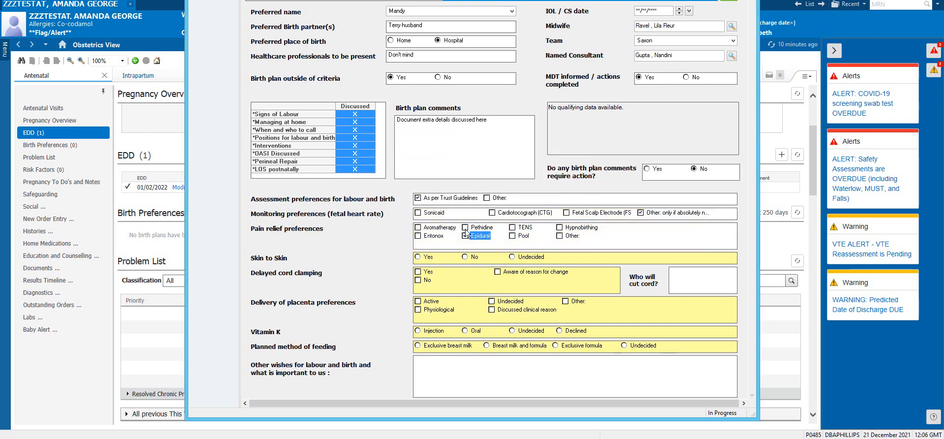
pyautogui.click(466, 227)
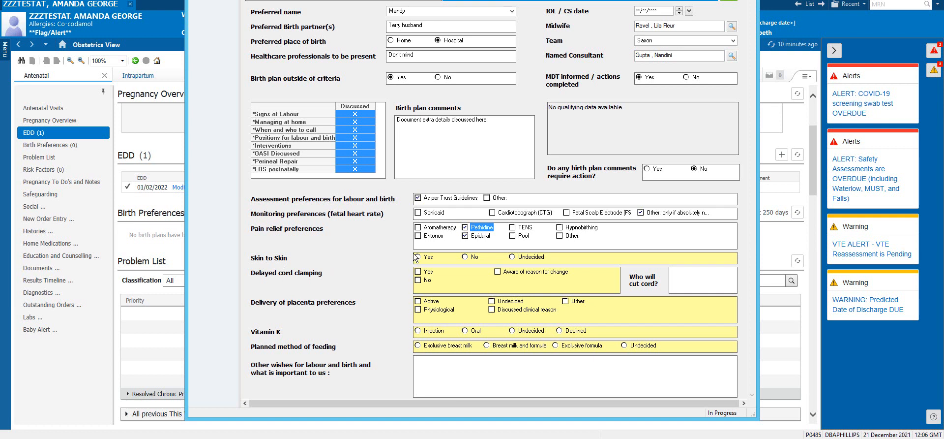
pyautogui.click(513, 257)
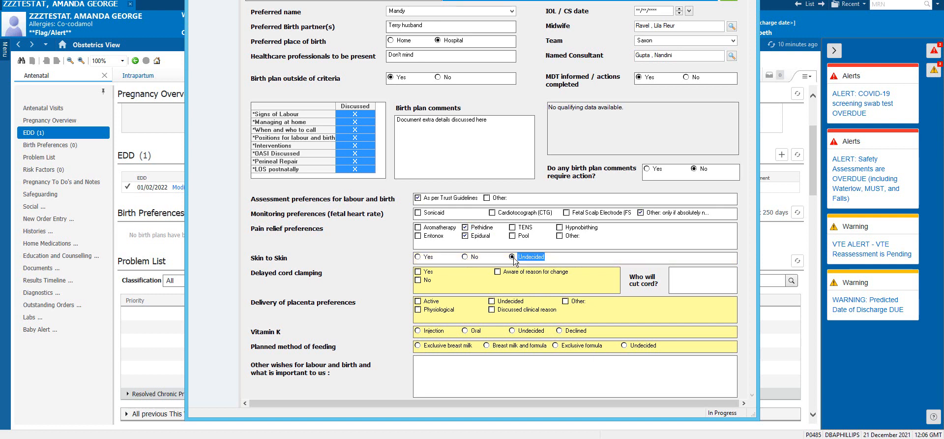
# Set delayed cord clamping to Yes with Aware of reason for change, and enter "Midwife" as the person who will cut the cord
pyautogui.click(418, 272)
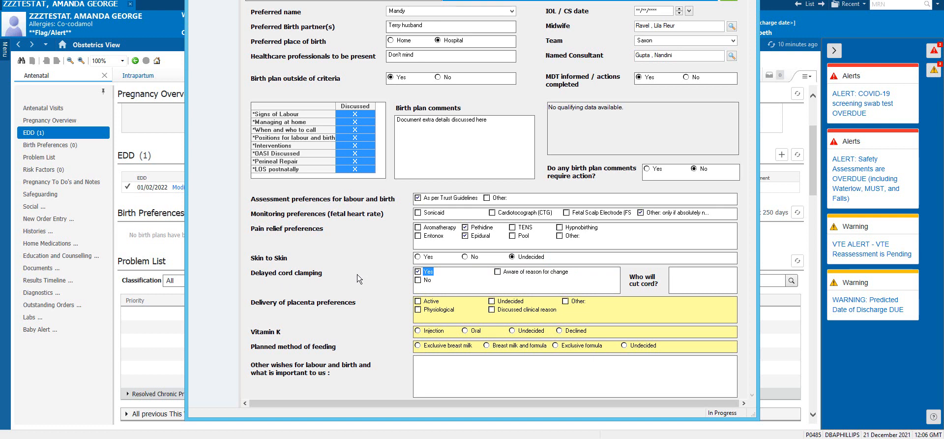
pyautogui.click(497, 272)
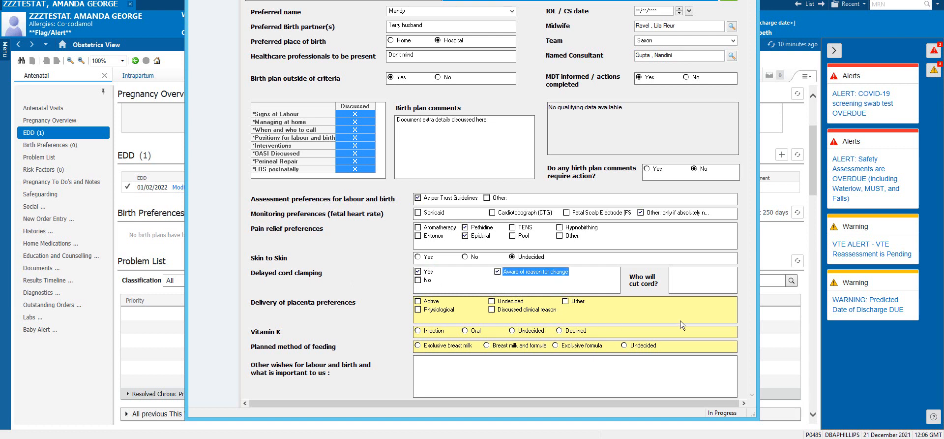
pyautogui.click(698, 279)
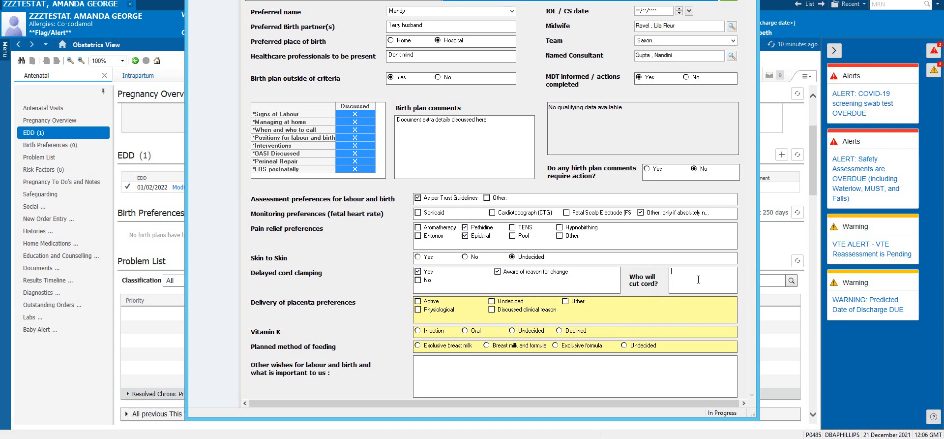
pyautogui.write('Midwife')
# Set placenta delivery to Active, Vitamin K to Injection, and the planned feeding method to Breast milk and formula
pyautogui.click(417, 301)
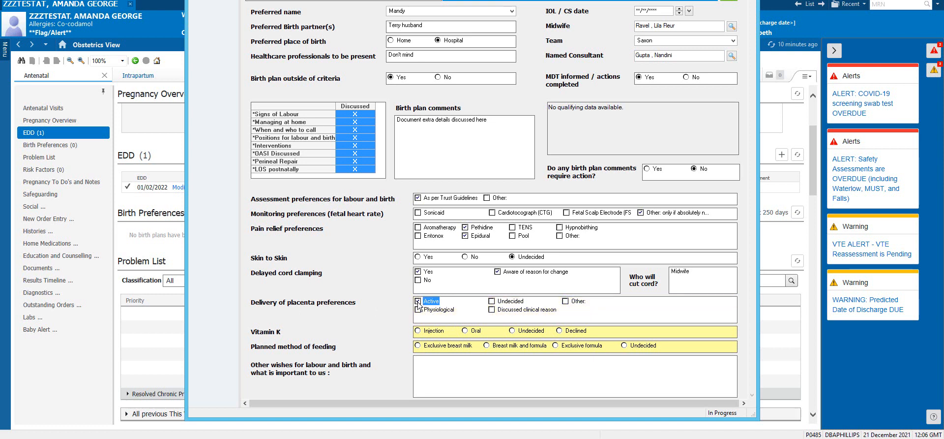
pyautogui.click(418, 331)
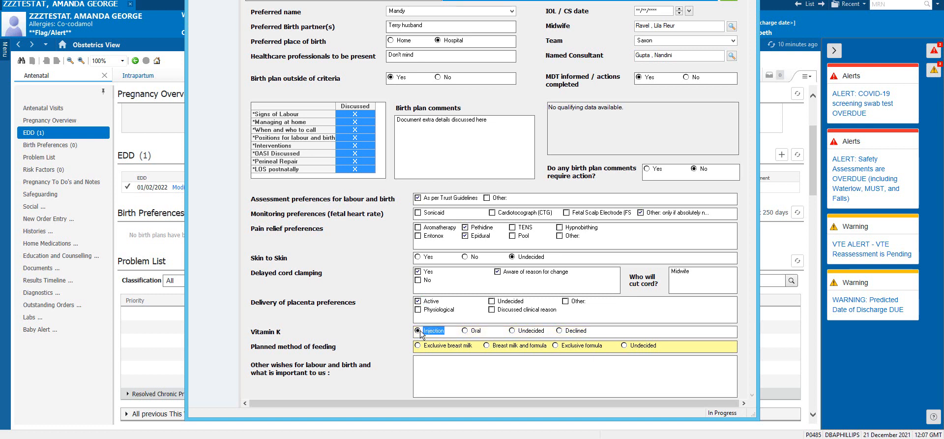
pyautogui.click(486, 345)
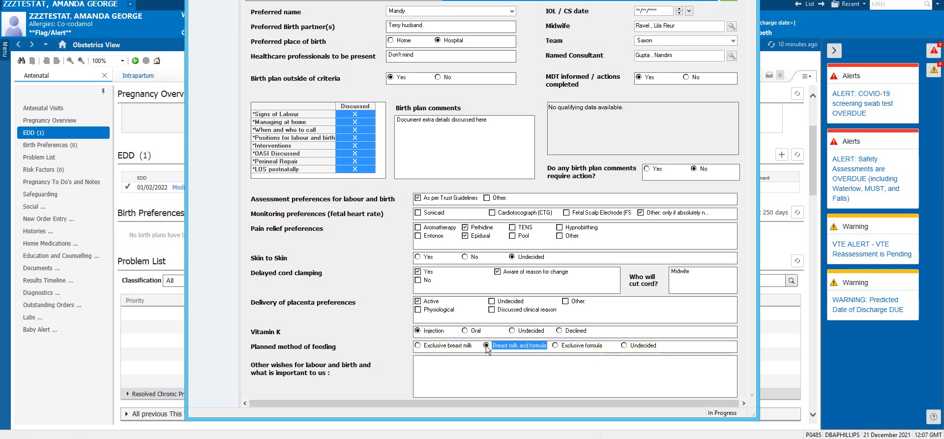
# Enter "Other details can be highlighted here" as the other wishes for labour and birth, and save the birth plan
pyautogui.click(430, 367)
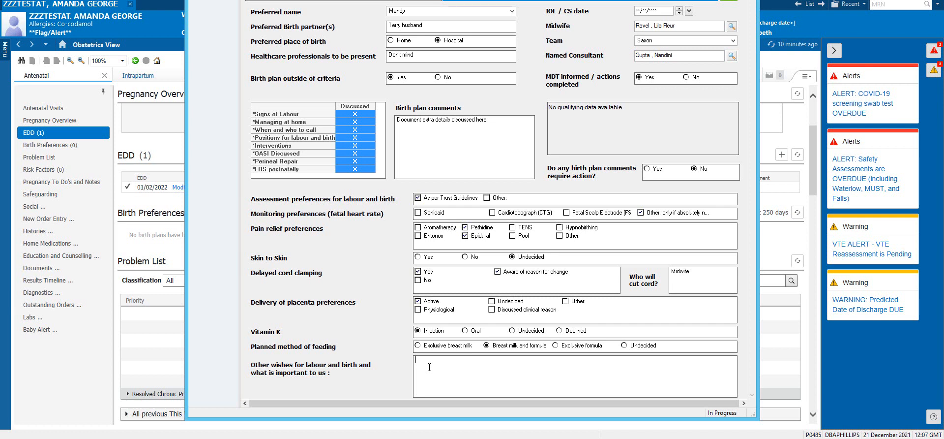
pyautogui.write('Other details can be highlighted here')
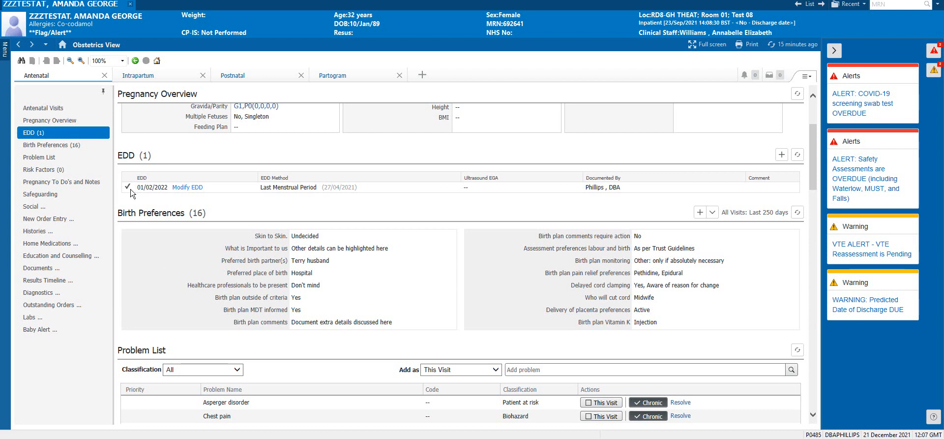
# Review the Birth Preferences in the Intrapartum view, and open the Form Browser to view the patient's recorded forms
pyautogui.click(143, 74)
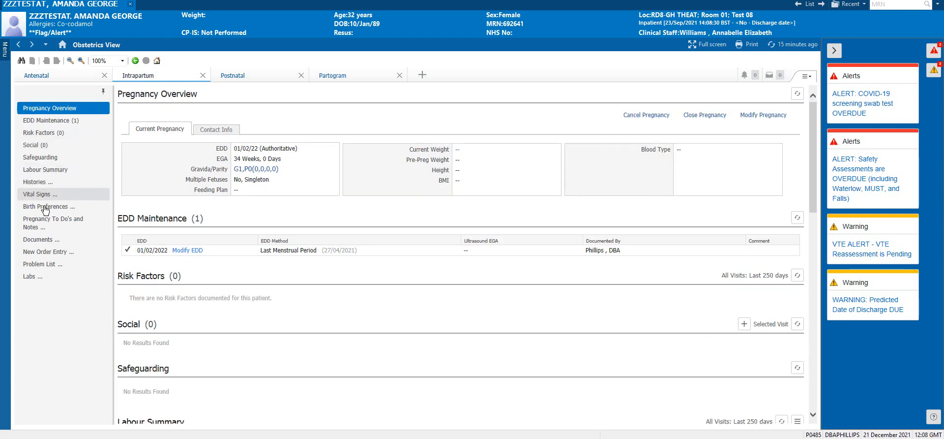
pyautogui.click(48, 206)
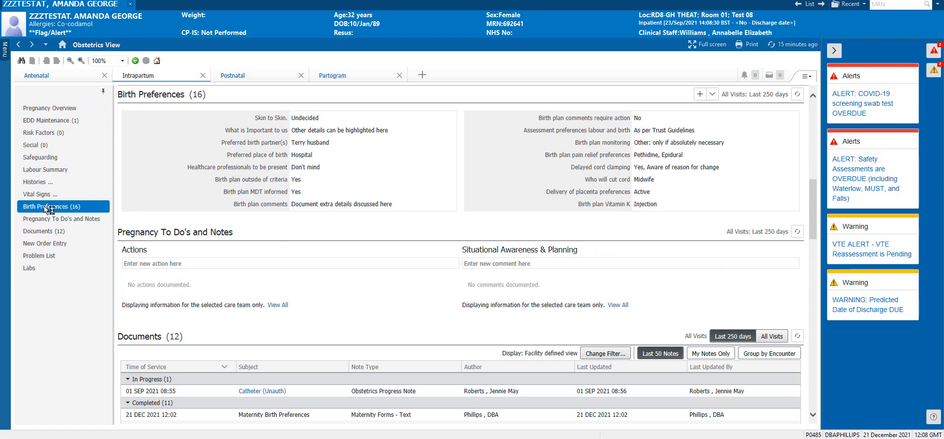
pyautogui.click(6, 55)
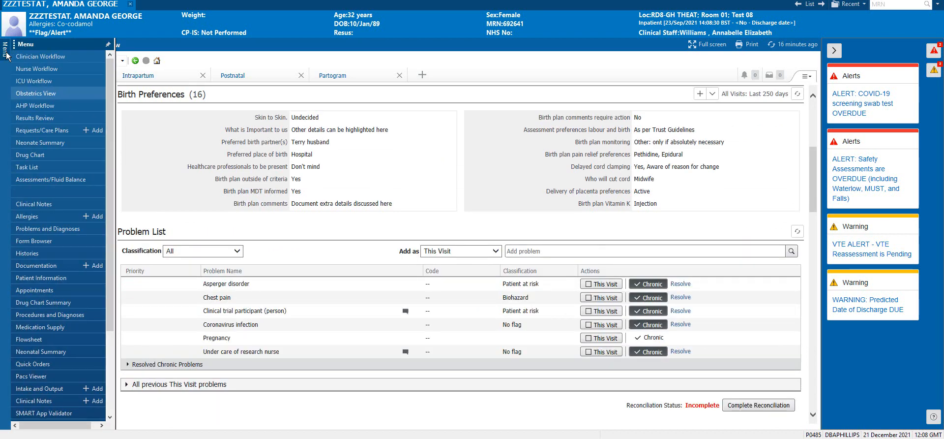
pyautogui.click(60, 240)
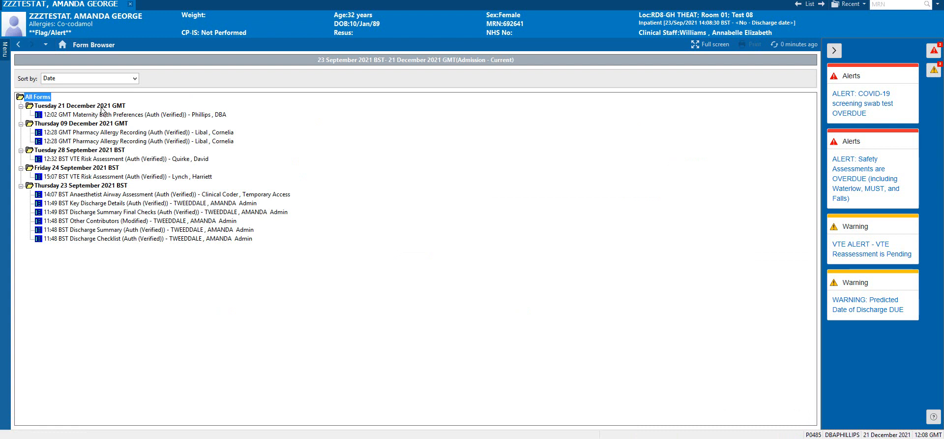
# Modify the Maternity Birth Preferences form dated 21 December 2021, setting Skin to Skin to Yes
pyautogui.rightClick(133, 117)
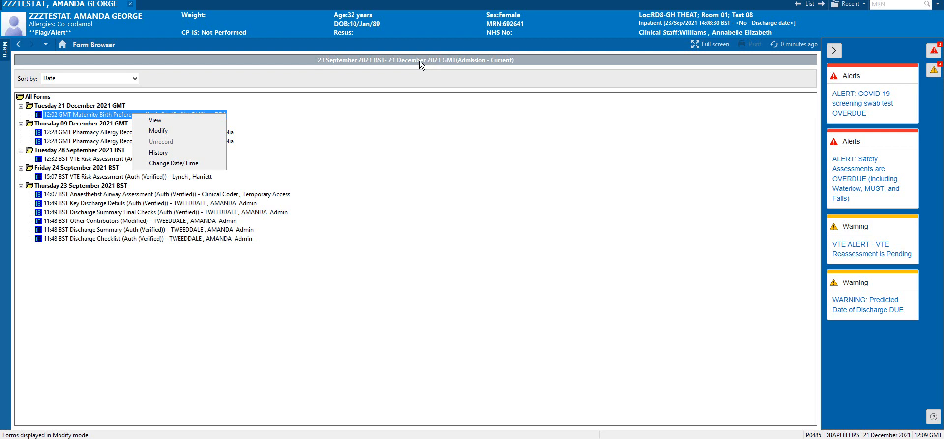
pyautogui.click(166, 133)
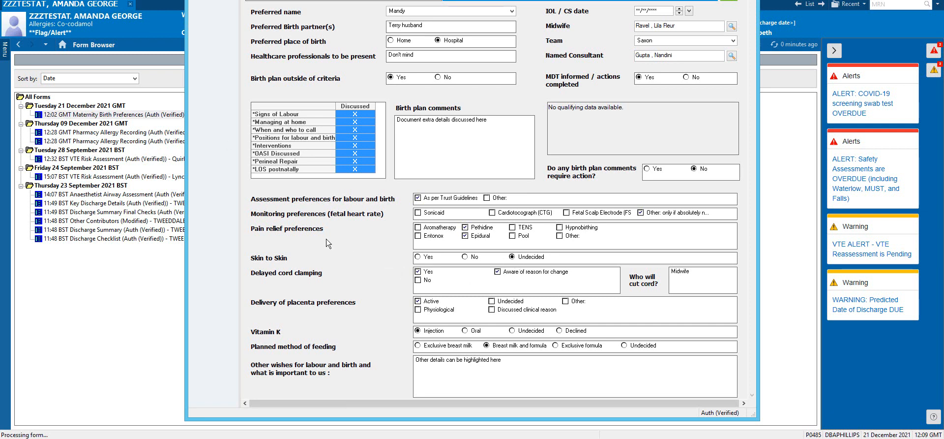
pyautogui.click(417, 257)
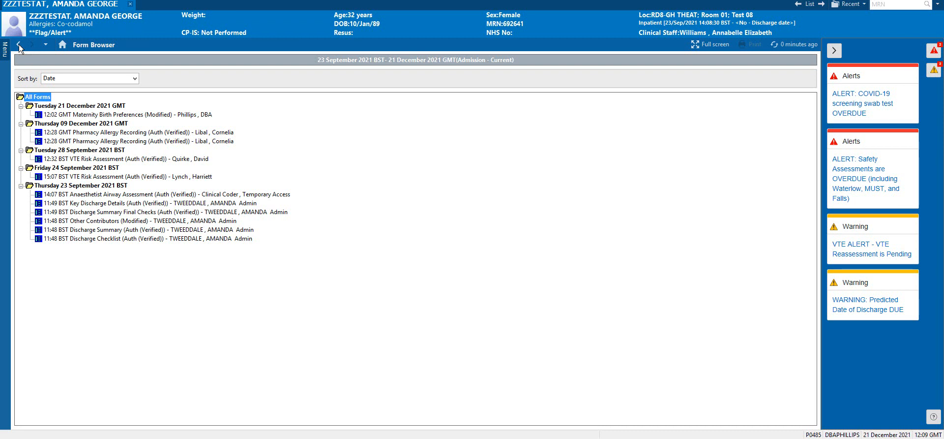
# Open the patient's Clinical Notes and add a document of type Maternal Birth Preferences
pyautogui.click(5, 50)
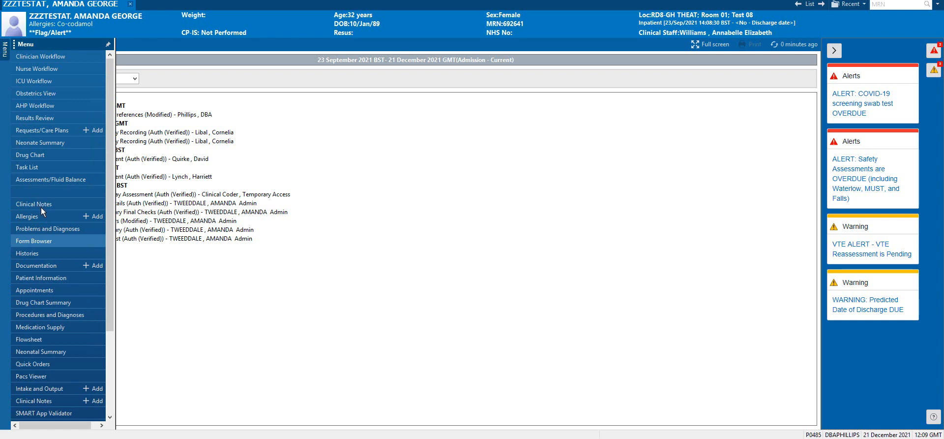
pyautogui.click(55, 205)
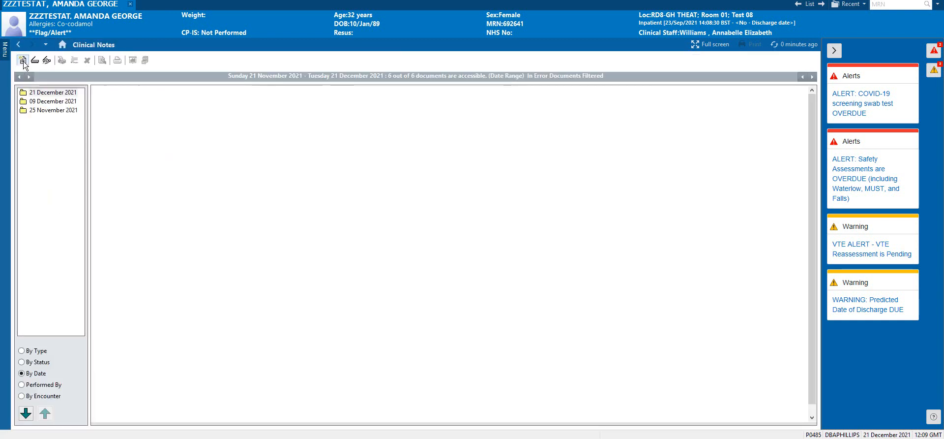
pyautogui.click(22, 61)
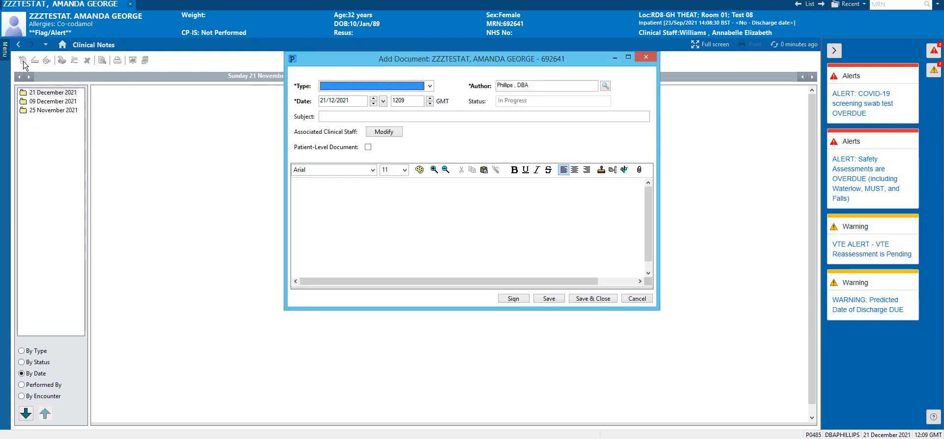
pyautogui.click(430, 86)
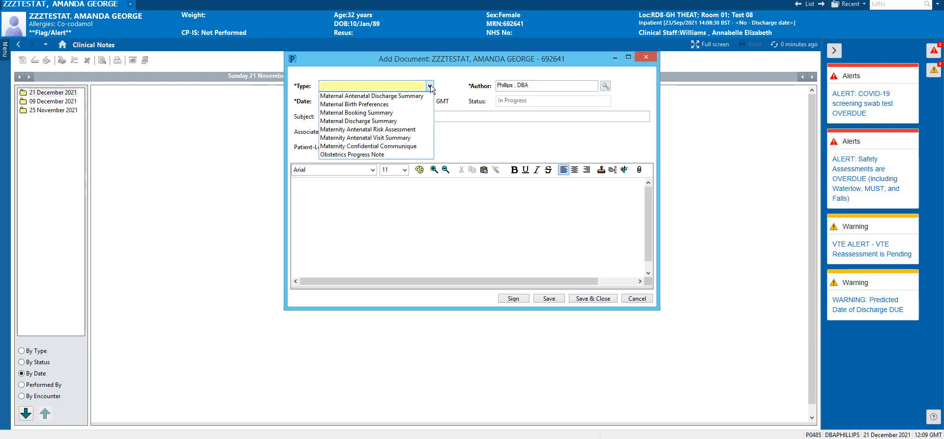
pyautogui.click(395, 105)
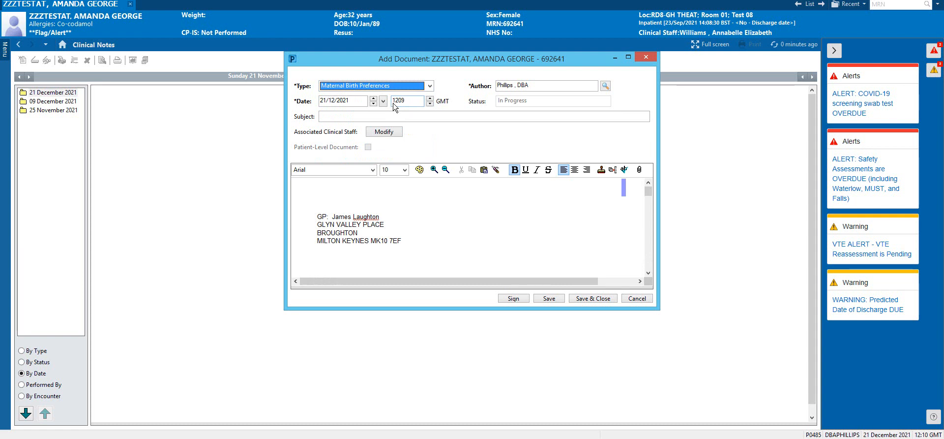
# Enlarge the new document to review its birth preferences, and look through the sample Birth Preferences letter
pyautogui.click(631, 57)
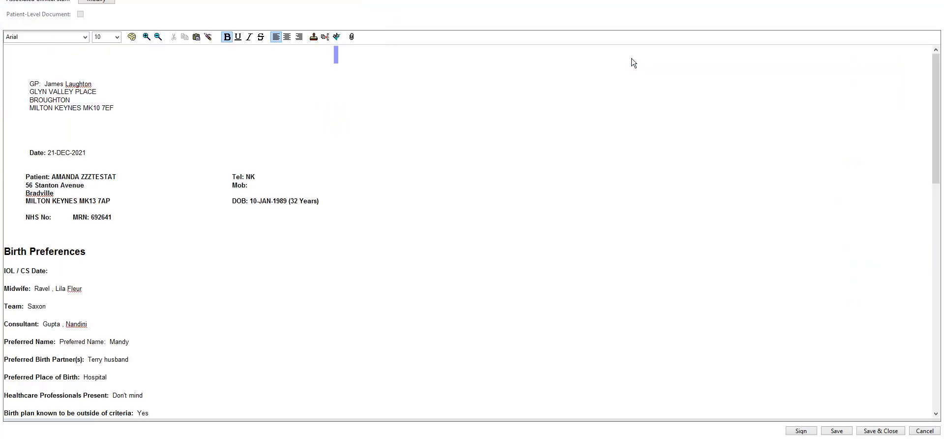
pyautogui.moveTo(938, 114); pyautogui.dragTo(941, 306)
pyautogui.moveTo(930, 225); pyautogui.dragTo(893, 108)
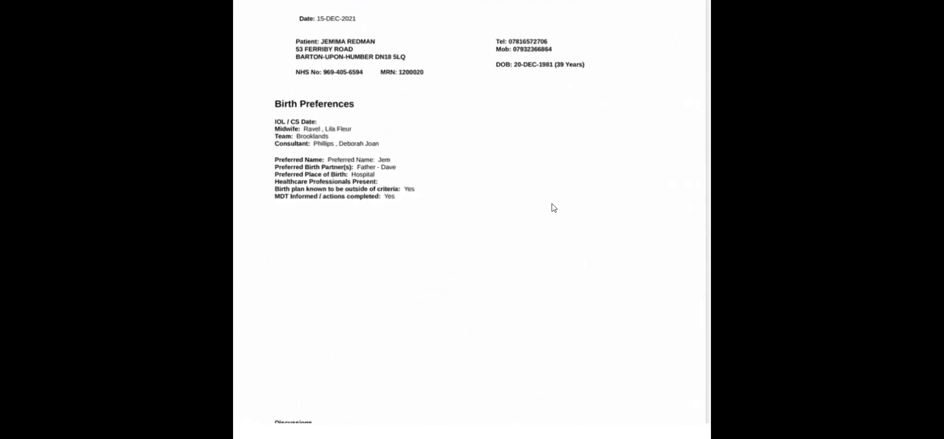
pyautogui.scroll(-3, 647, 195)
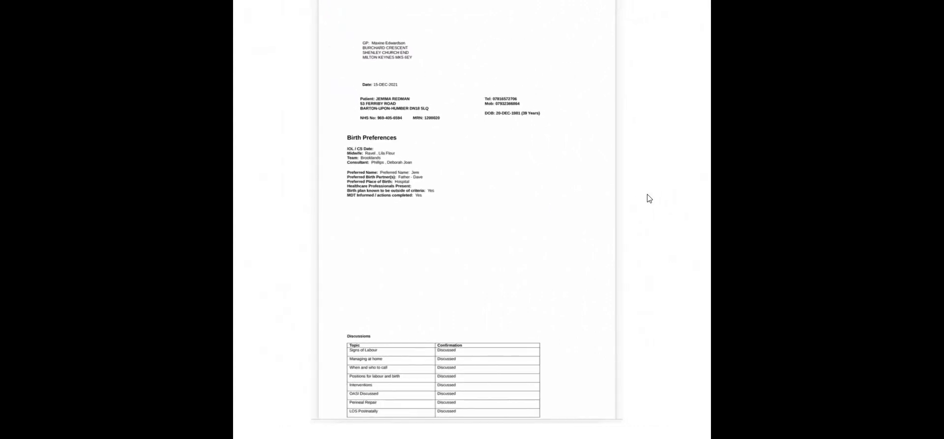
pyautogui.scroll(-3, 648, 195)
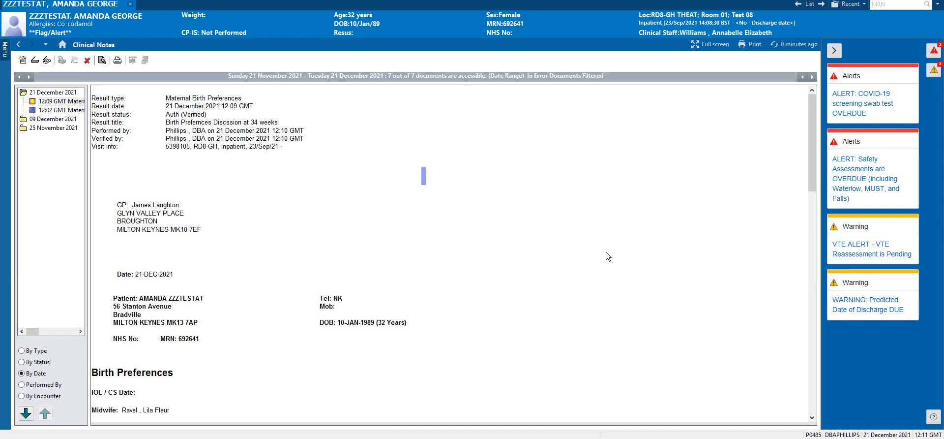
# Generate a Medical Record Request print preview of the Maternal Birth Preferences note and look through the report pages
pyautogui.click(118, 61)
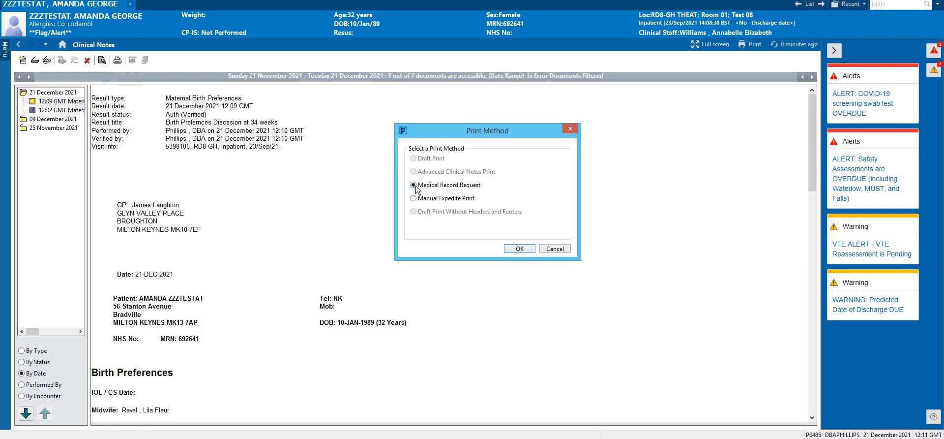
pyautogui.click(519, 248)
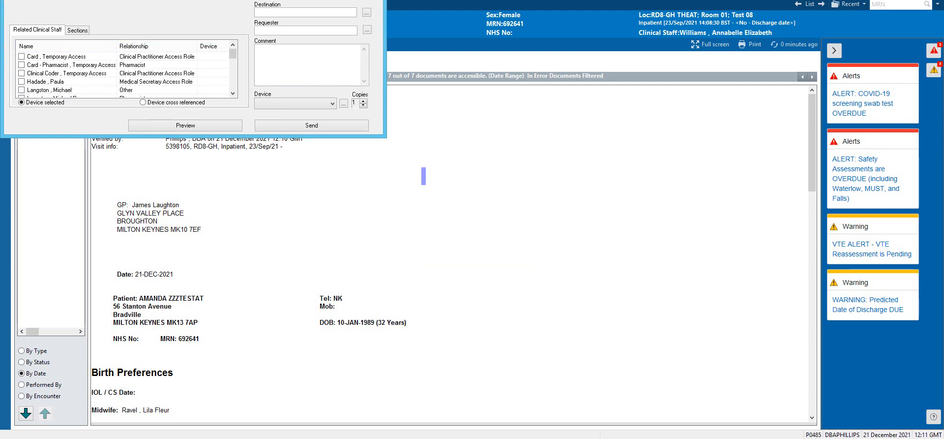
pyautogui.click(364, 0)
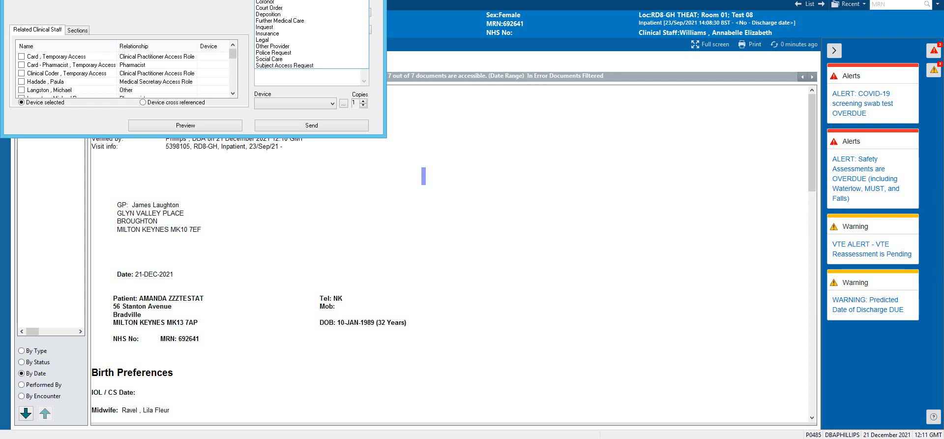
pyautogui.click(364, 0)
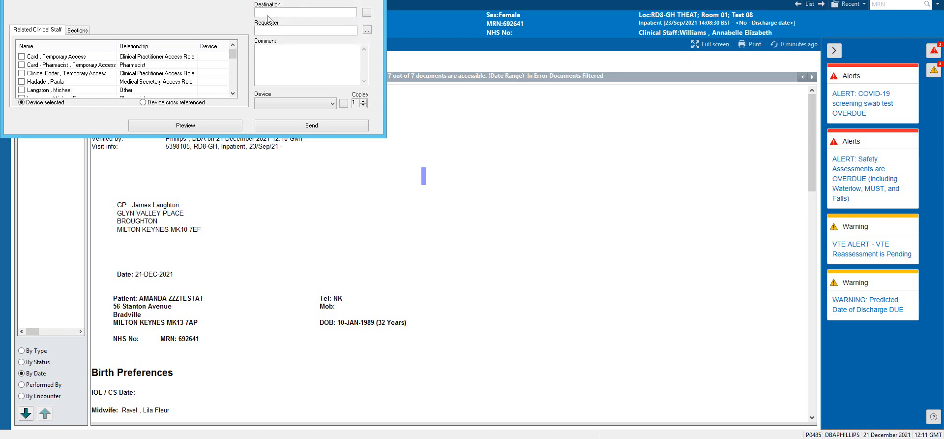
pyautogui.click(185, 125)
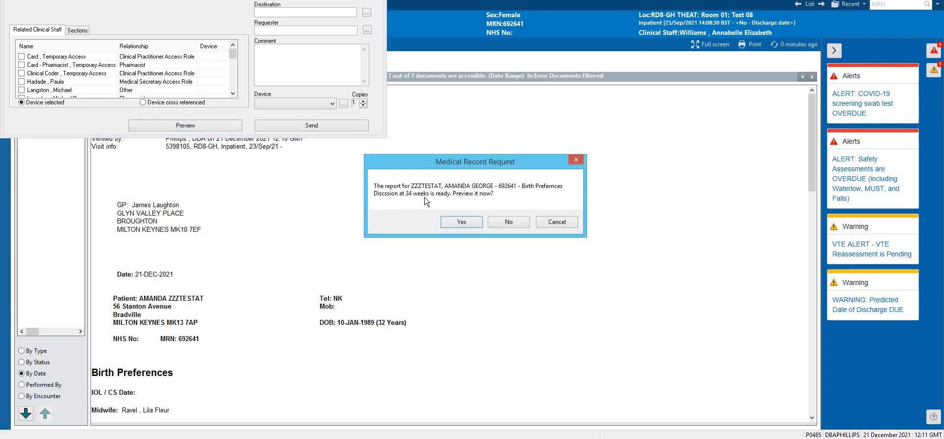
pyautogui.click(459, 221)
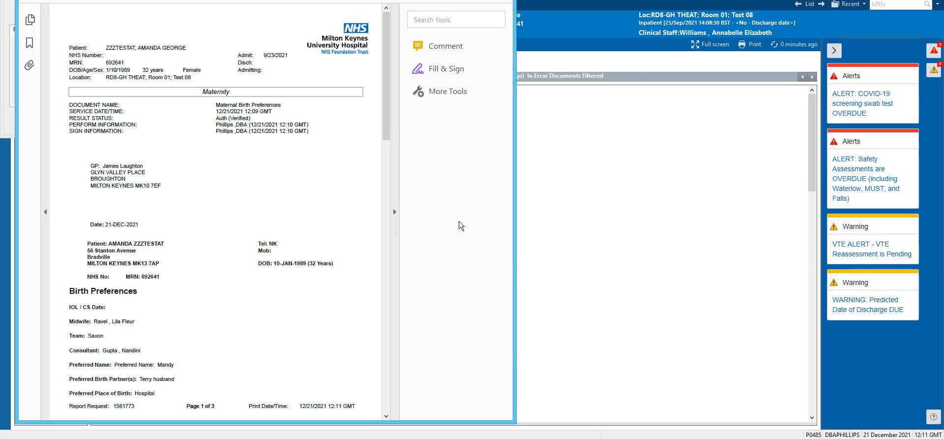
pyautogui.scroll(-15, 336, 221)
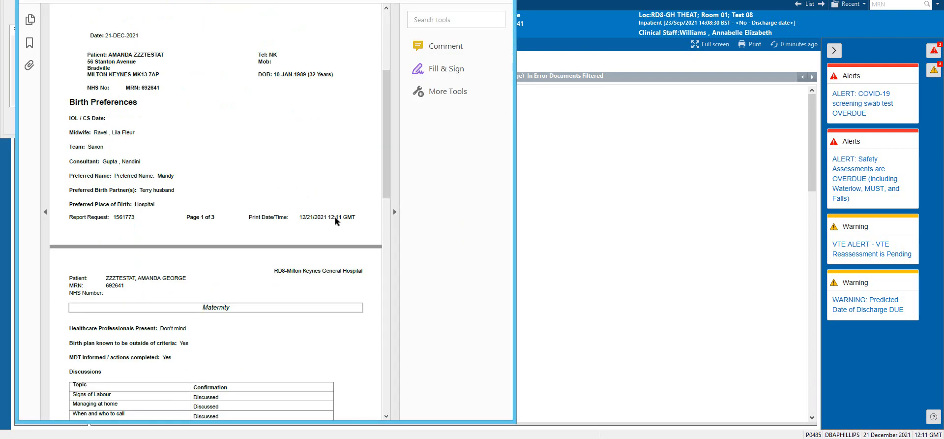
pyautogui.scroll(15, 336, 221)
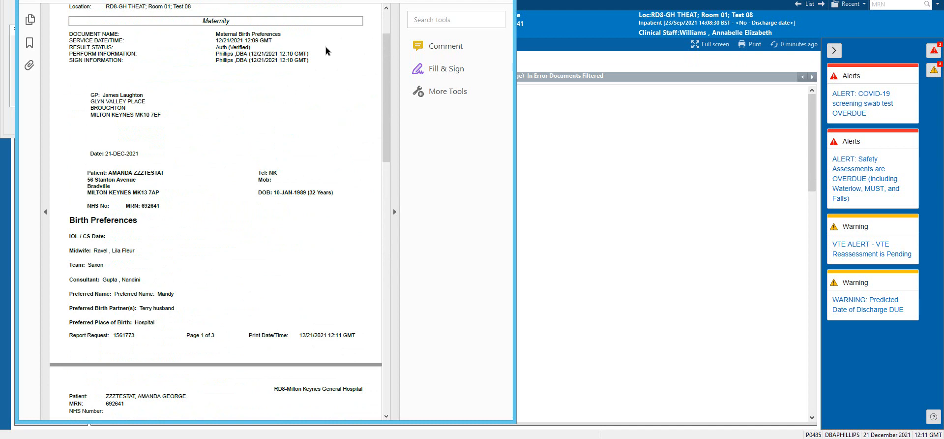